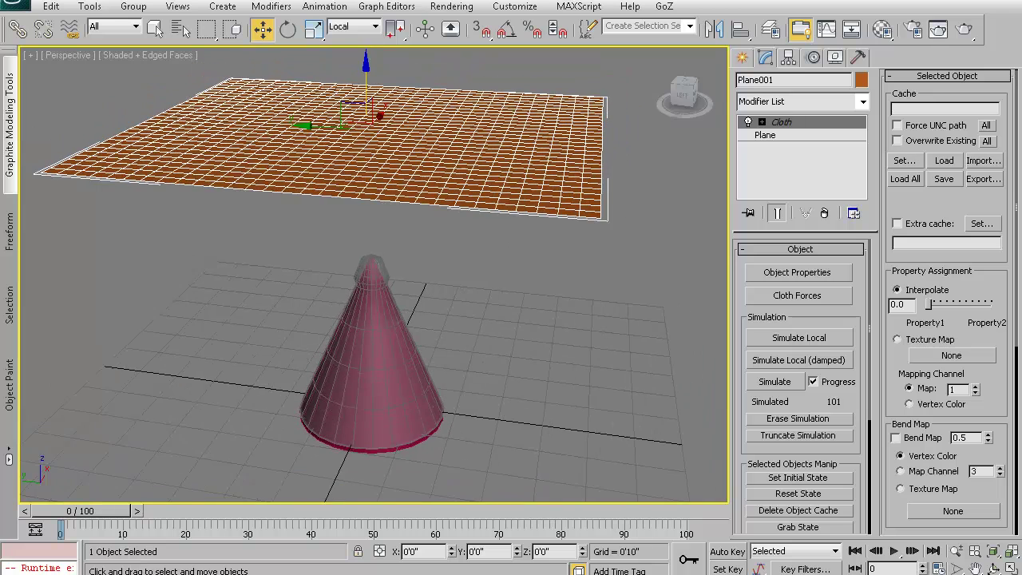
Step: Export the plane's cloth simulation as a pointcache2 file named clothtest.pc2 on the Desktop, overwriting the existing file
{"action": "middle_click_drag", "start_coordinate": [507, 228], "coordinate": [534, 244]}
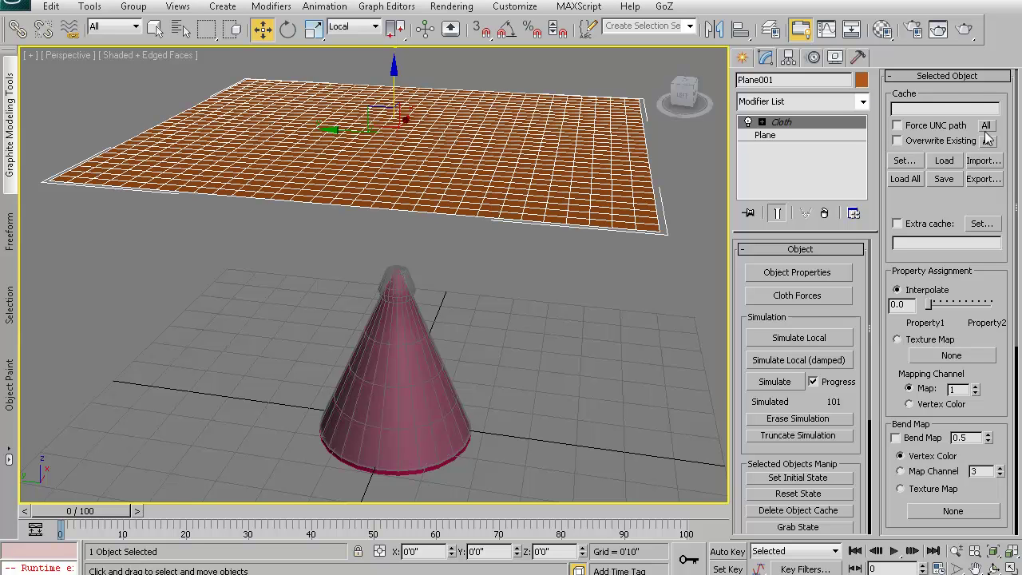
{"action": "middle_click_drag", "start_coordinate": [389, 180], "coordinate": [493, 292], "text": "alt"}
{"action": "left_click", "coordinate": [981, 180]}
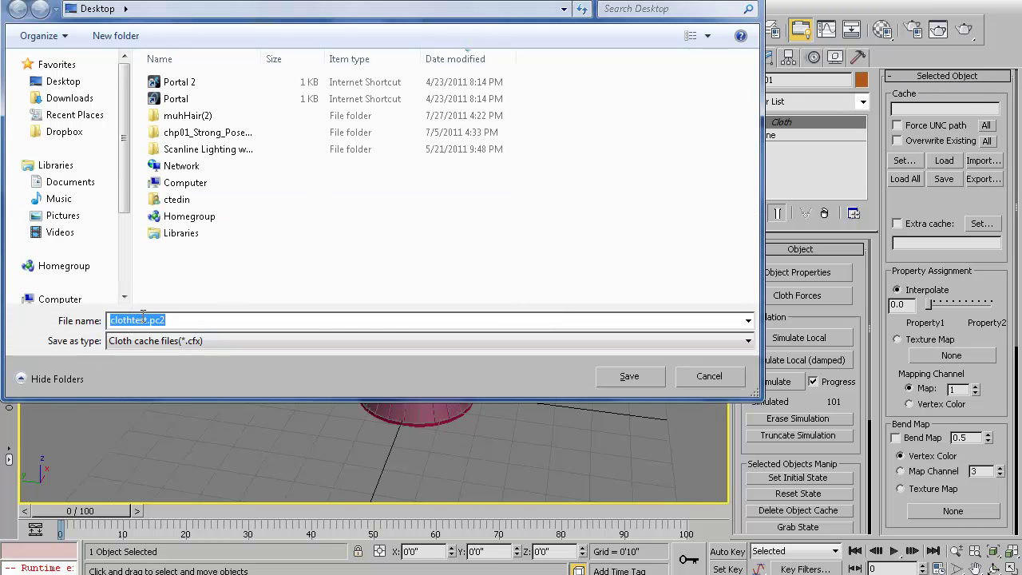
{"action": "left_click", "coordinate": [212, 341]}
{"action": "left_click", "coordinate": [198, 368]}
{"action": "left_click", "coordinate": [196, 342]}
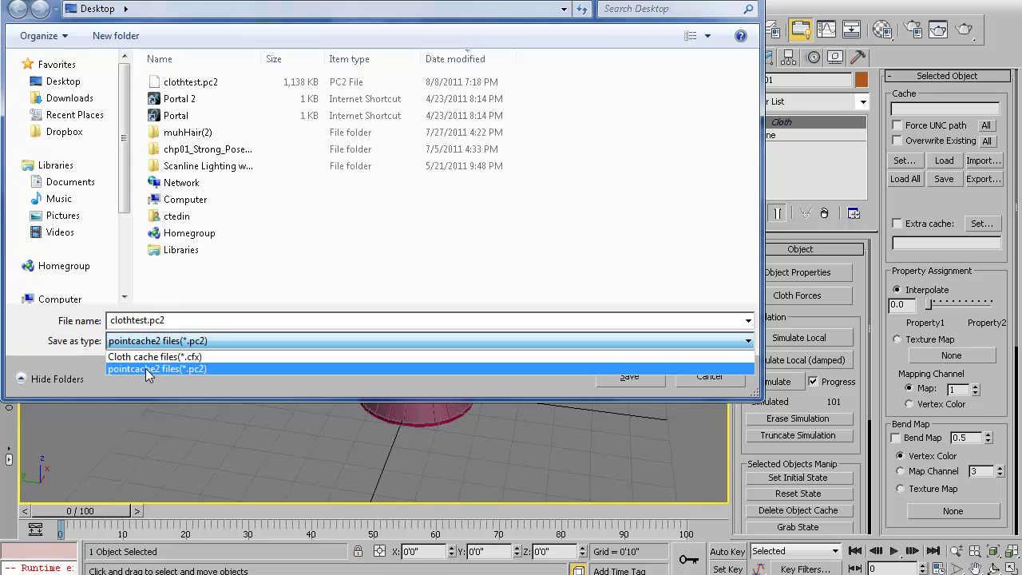
{"action": "left_click", "coordinate": [197, 368]}
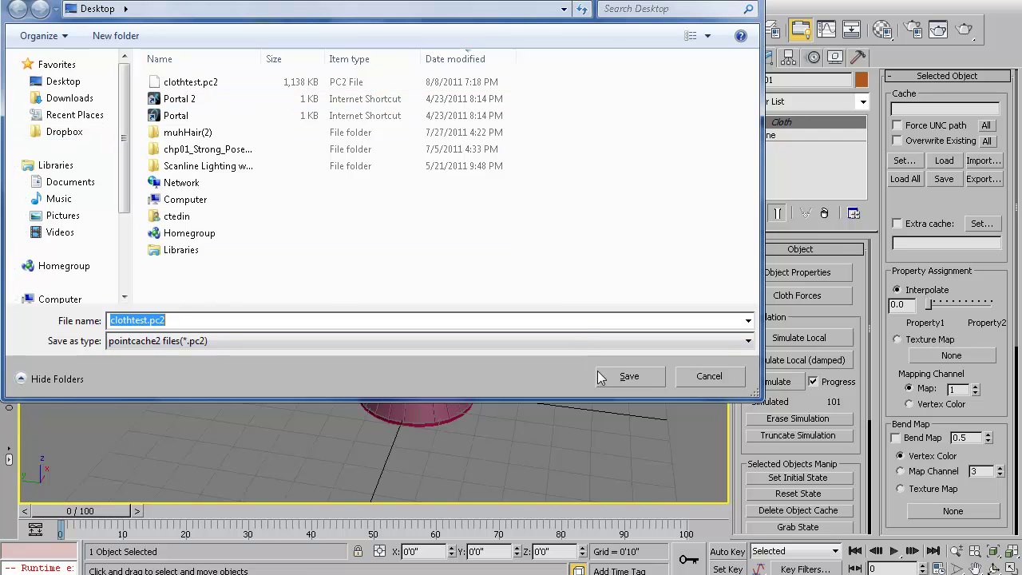
{"action": "left_click", "coordinate": [623, 377]}
{"action": "left_click", "coordinate": [765, 381]}
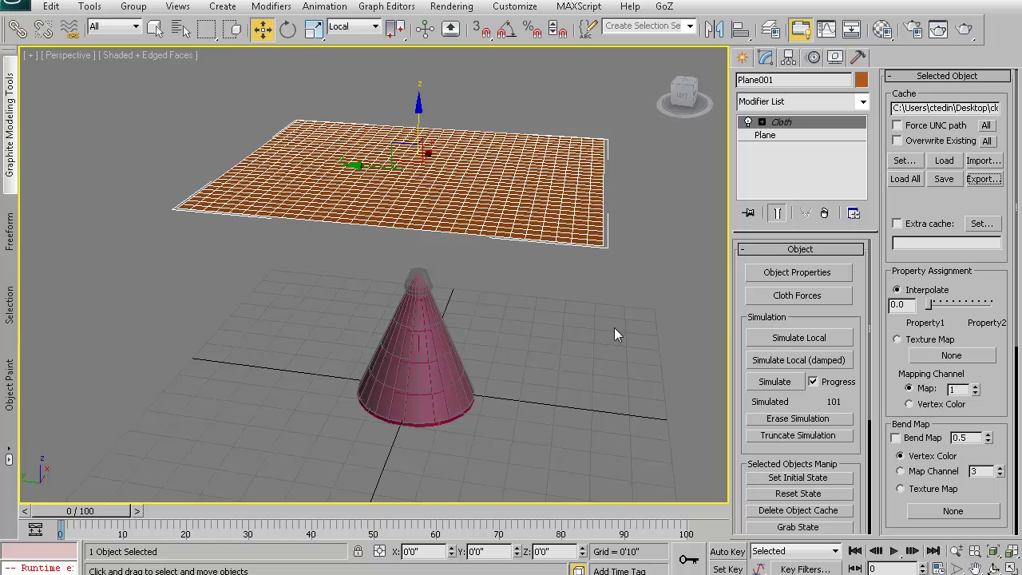
Step: Clone the cloth plane as one copy beside the original and remove the Cloth modifier from the copy
{"action": "middle_click_drag", "start_coordinate": [506, 298], "coordinate": [567, 229]}
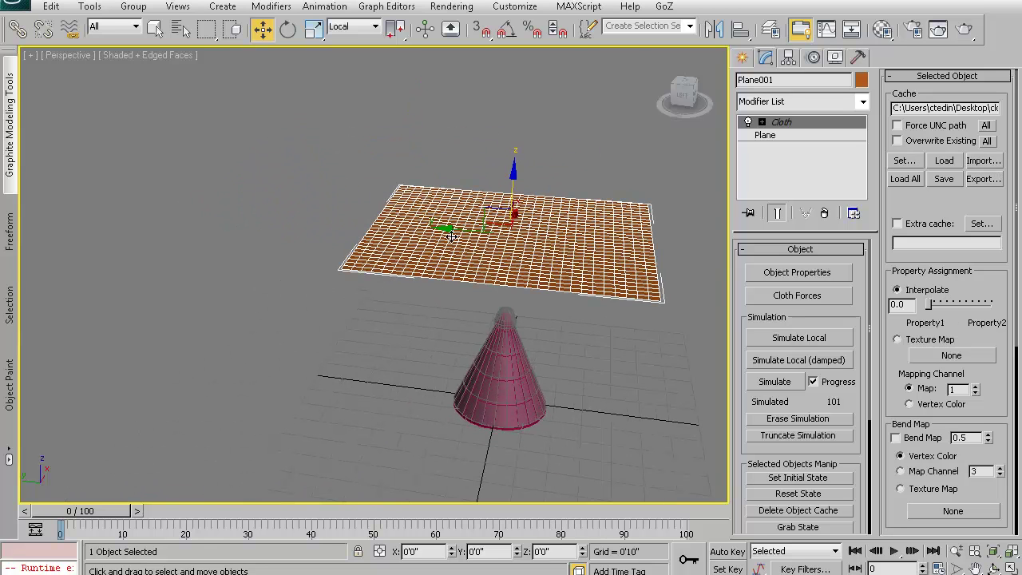
{"action": "left_click_drag", "start_coordinate": [452, 236], "coordinate": [113, 209], "text": "shift"}
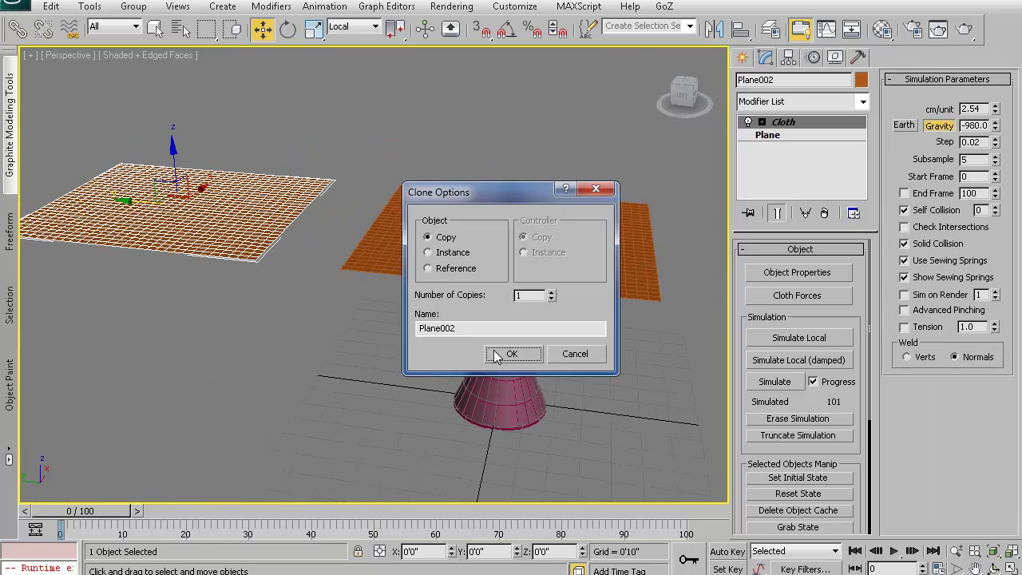
{"action": "left_click", "coordinate": [497, 354]}
{"action": "mouse_move", "coordinate": [342, 297]}
{"action": "middle_mouse_down", "text": "alt"}
{"action": "mouse_move", "coordinate": [424, 338]}
{"action": "mouse_move", "coordinate": [485, 333]}
{"action": "middle_mouse_up", "text": "alt"}
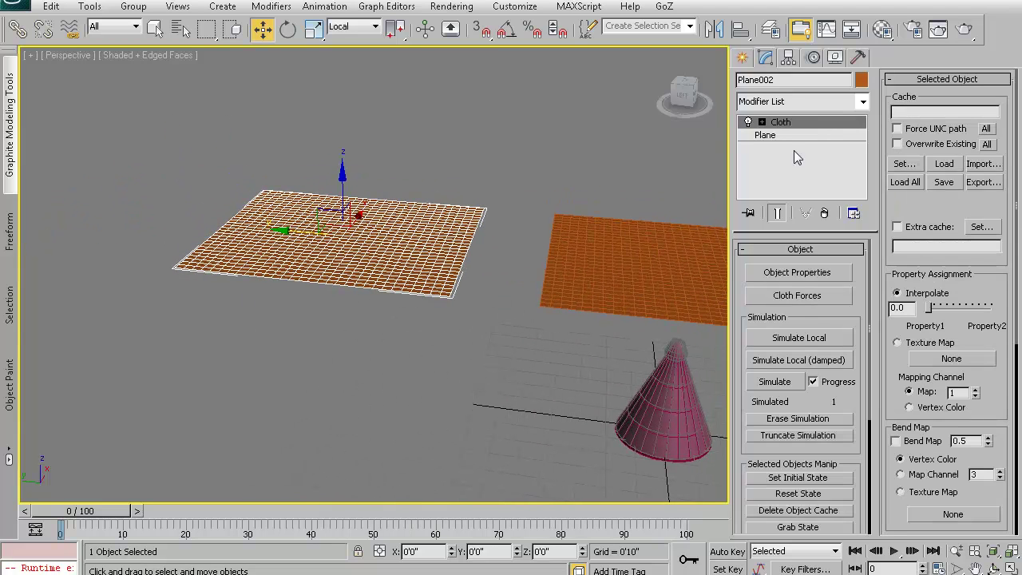
{"action": "left_click", "coordinate": [824, 213]}
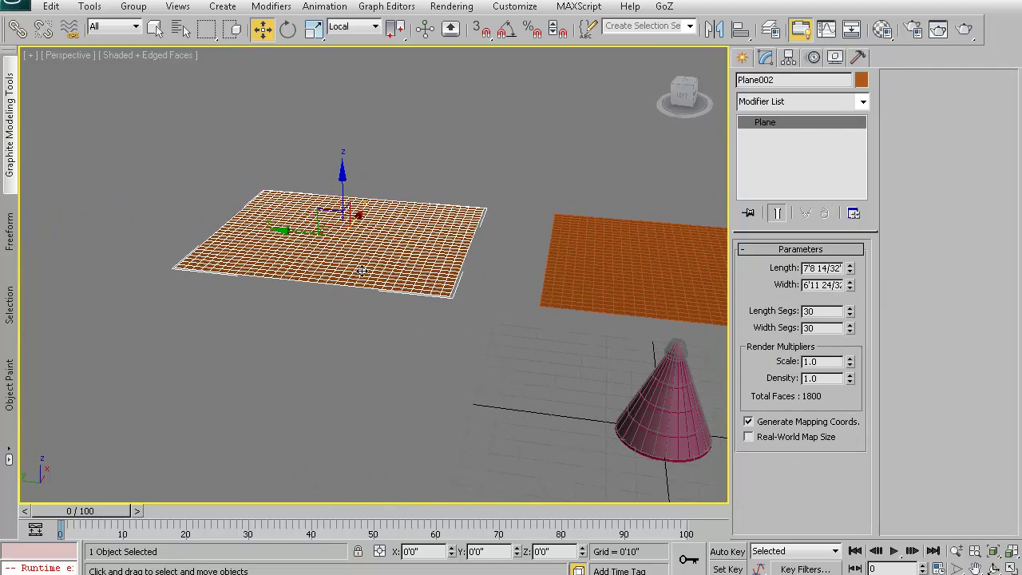
Step: Play the animation briefly to check the copied plane without Cloth, then return to frame 0
{"action": "left_click", "coordinate": [894, 551]}
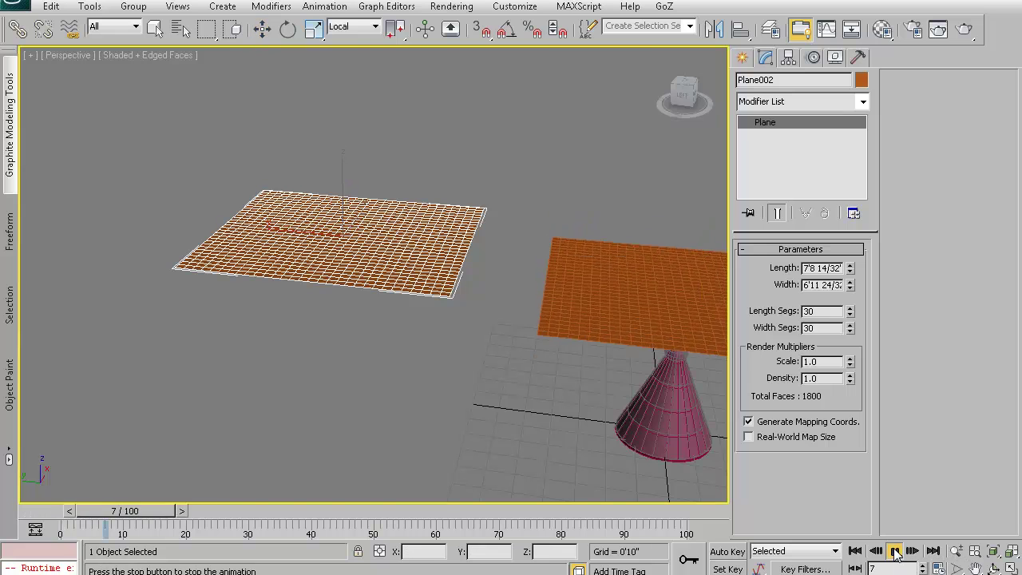
{"action": "key", "text": "w"}
{"action": "left_click", "coordinate": [895, 553]}
{"action": "key", "text": "Home"}
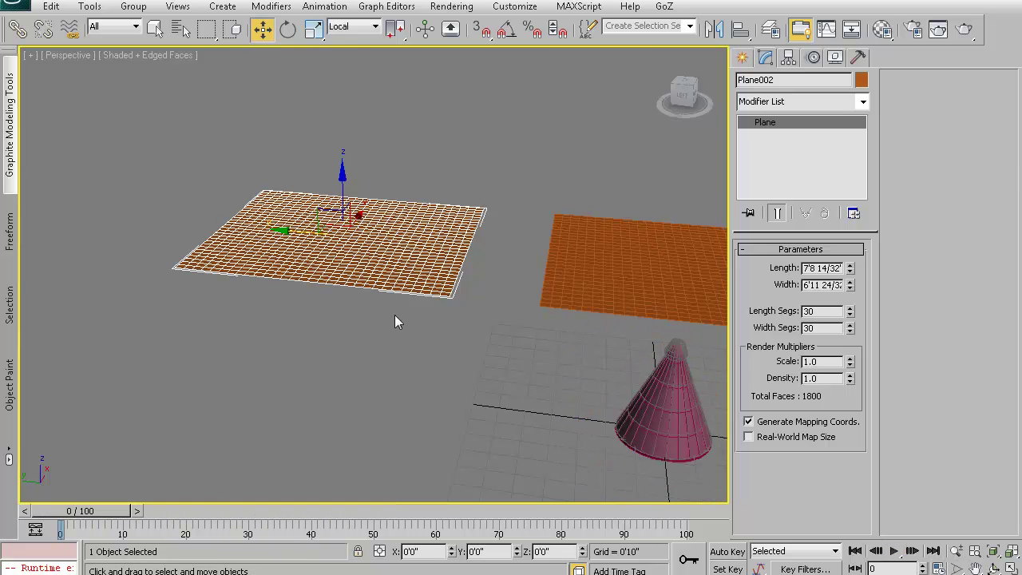
Step: Add a Point Cache modifier to the copied plane and load clothtest.pc2 into it
{"action": "left_click", "coordinate": [863, 104]}
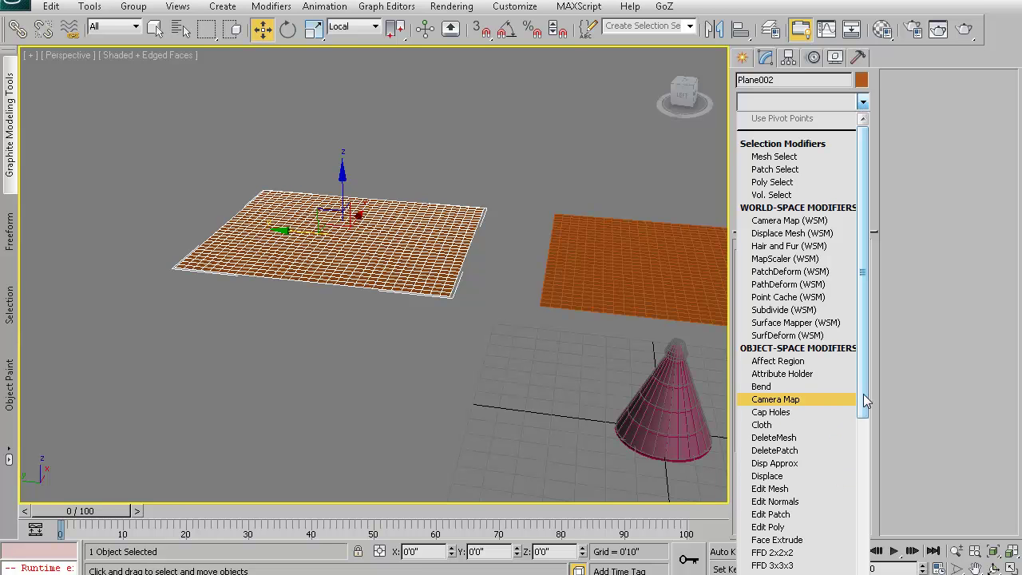
{"action": "scroll", "coordinate": [854, 396], "scroll_direction": "down", "scroll_amount": 12}
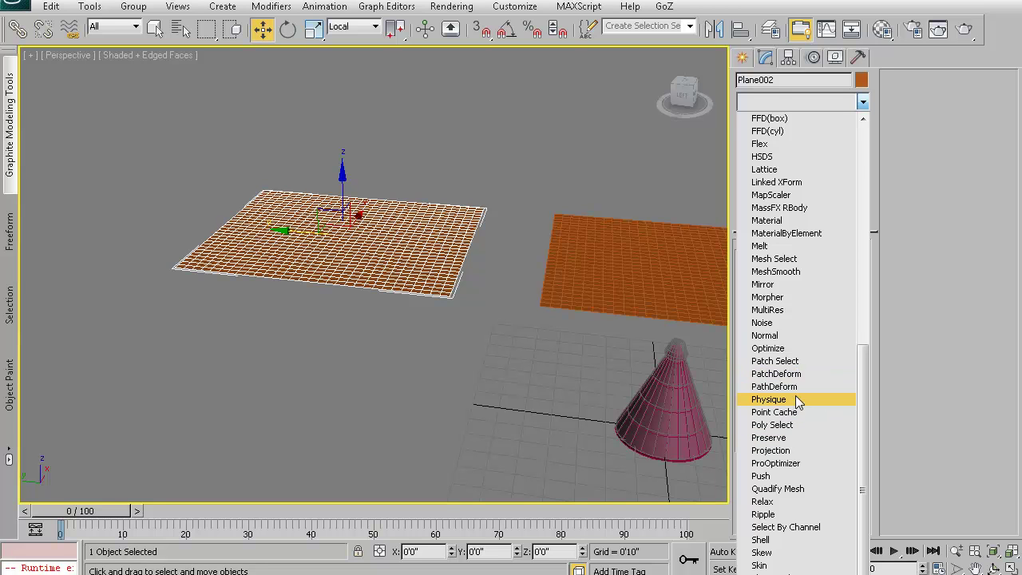
{"action": "left_click", "coordinate": [773, 412]}
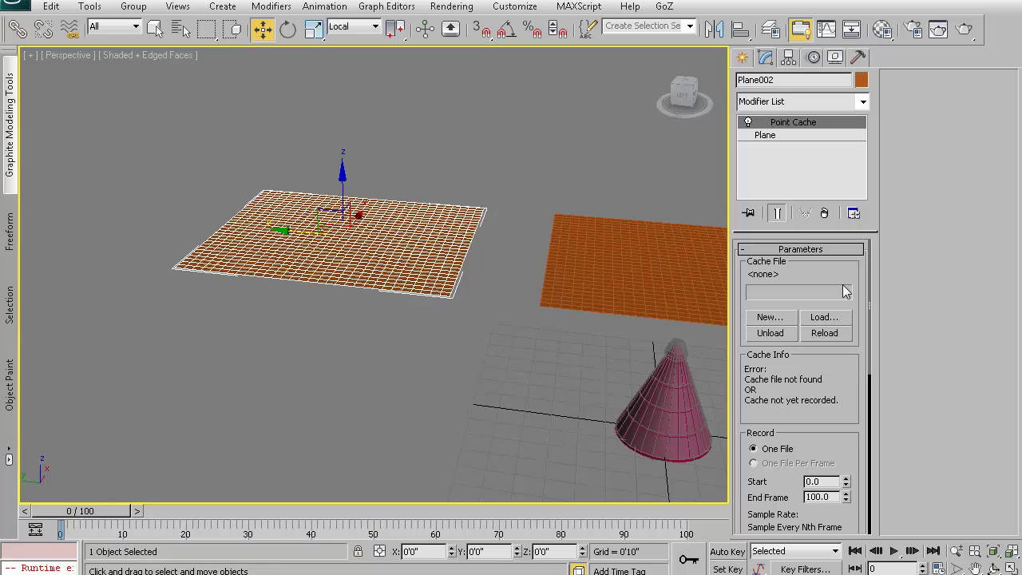
{"action": "left_click", "coordinate": [830, 319]}
{"action": "double_click", "coordinate": [399, 120]}
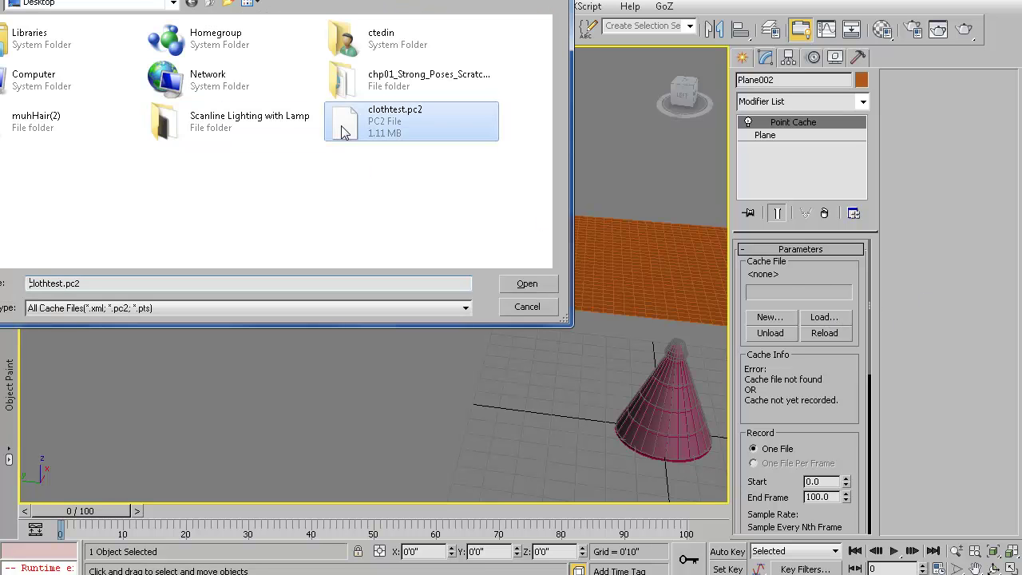
Step: Play the animation to compare the cached plane's motion with the original cloth
{"action": "left_click", "coordinate": [895, 551]}
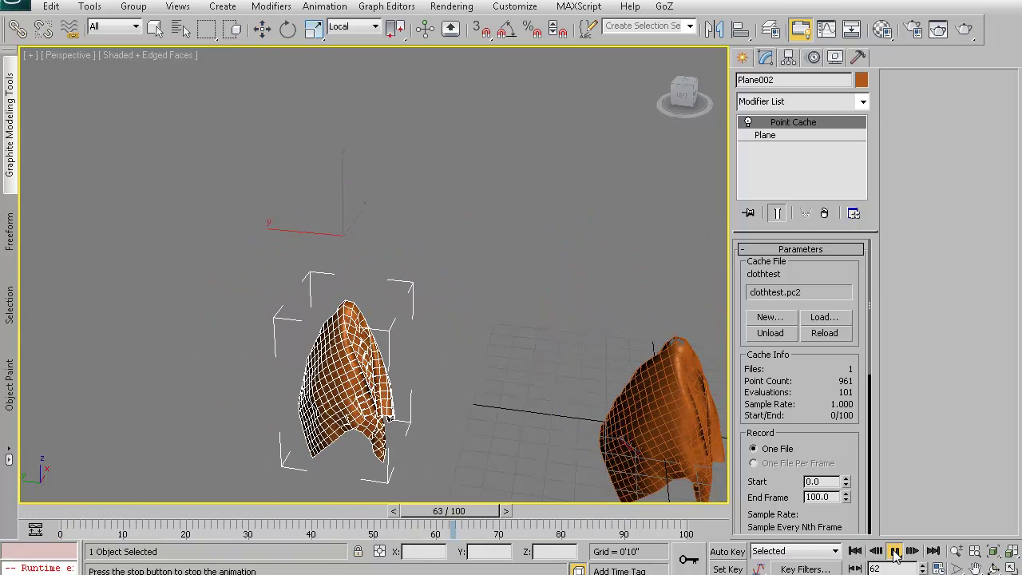
{"action": "key", "text": "w"}
{"action": "left_click", "coordinate": [895, 552]}
Step: Clone the cached plane along its X axis as five instances in a row
{"action": "middle_click_drag", "start_coordinate": [571, 446], "coordinate": [462, 436], "text": "alt"}
{"action": "left_click_drag", "start_coordinate": [389, 230], "coordinate": [459, 200], "text": "shift"}
{"action": "left_click", "coordinate": [453, 253]}
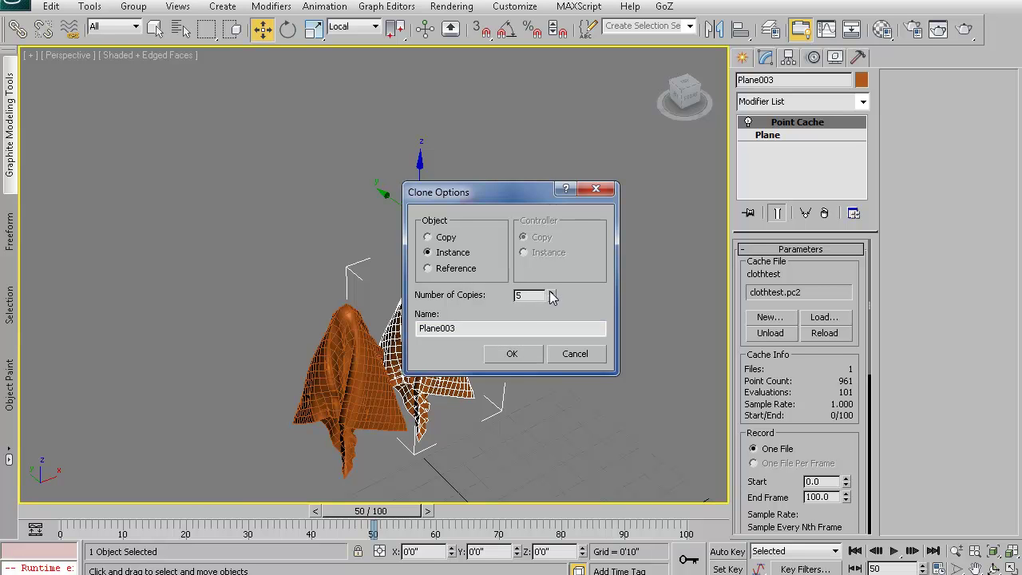
{"action": "left_click", "coordinate": [512, 354]}
{"action": "mouse_move", "coordinate": [721, 431]}
{"action": "middle_mouse_down", "text": "alt"}
{"action": "mouse_move", "coordinate": [583, 389]}
{"action": "mouse_move", "coordinate": [490, 377]}
{"action": "mouse_move", "coordinate": [415, 311]}
{"action": "middle_mouse_up", "text": "alt"}
Step: Play back the row of cached instances, then scrub the timeline back to frame 2
{"action": "left_click", "coordinate": [894, 551]}
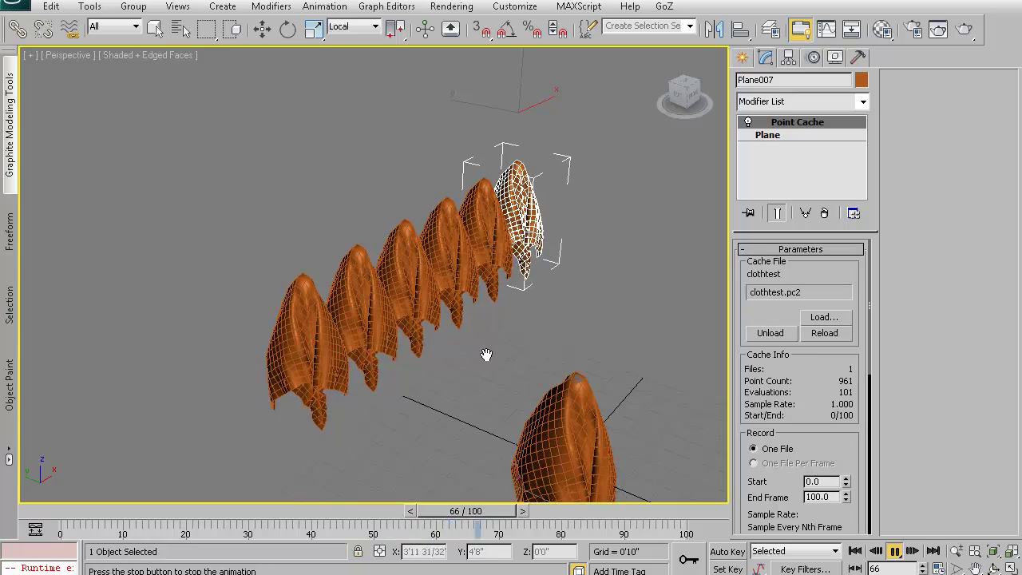
{"action": "middle_click_drag", "start_coordinate": [436, 375], "coordinate": [379, 411], "text": "alt"}
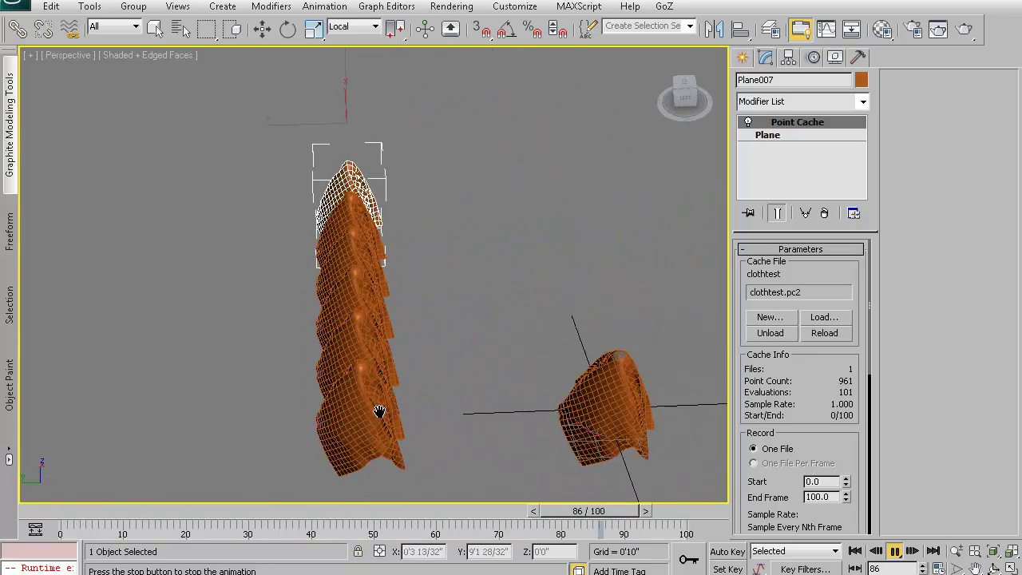
{"action": "left_click", "coordinate": [894, 551]}
{"action": "key", "text": "w"}
{"action": "left_click_drag", "start_coordinate": [376, 511], "coordinate": [91, 509]}
Step: Delete the three farthest instances from the row of cached planes
{"action": "middle_click_drag", "start_coordinate": [407, 331], "coordinate": [324, 333], "text": "alt"}
{"action": "middle_click_drag", "start_coordinate": [373, 246], "coordinate": [516, 296]}
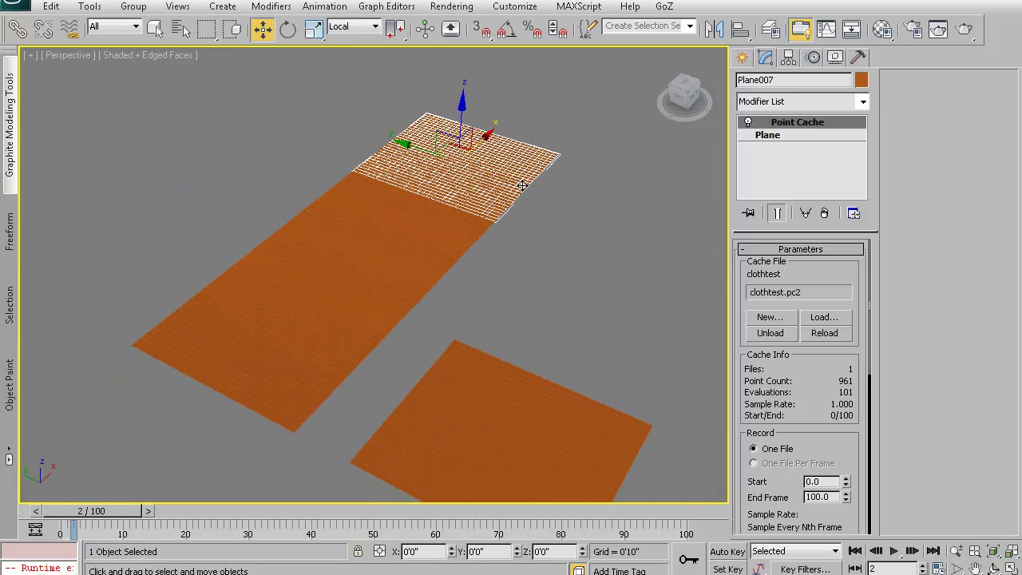
{"action": "key", "text": "Delete"}
{"action": "left_click", "coordinate": [438, 182]}
{"action": "key", "text": "Delete"}
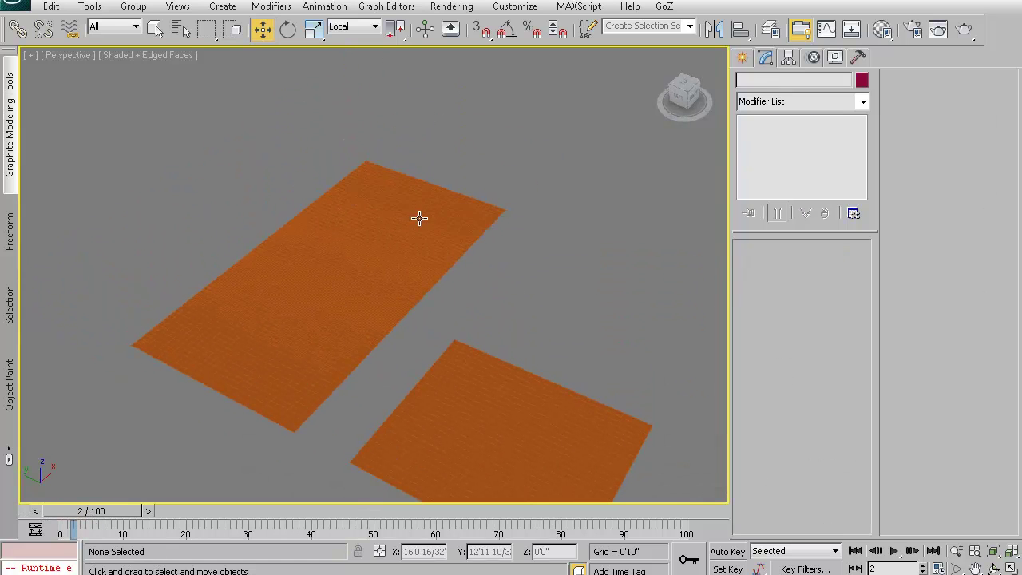
{"action": "left_click", "coordinate": [419, 219]}
{"action": "key", "text": "Delete"}
Step: Move the two remaining instances apart so that gaps separate the three cached planes
{"action": "left_click", "coordinate": [376, 257]}
{"action": "left_click_drag", "start_coordinate": [390, 217], "coordinate": [509, 136]}
{"action": "left_click", "coordinate": [354, 296]}
{"action": "left_click_drag", "start_coordinate": [354, 295], "coordinate": [400, 270]}
{"action": "middle_click_drag", "start_coordinate": [397, 312], "coordinate": [421, 291], "text": "alt"}
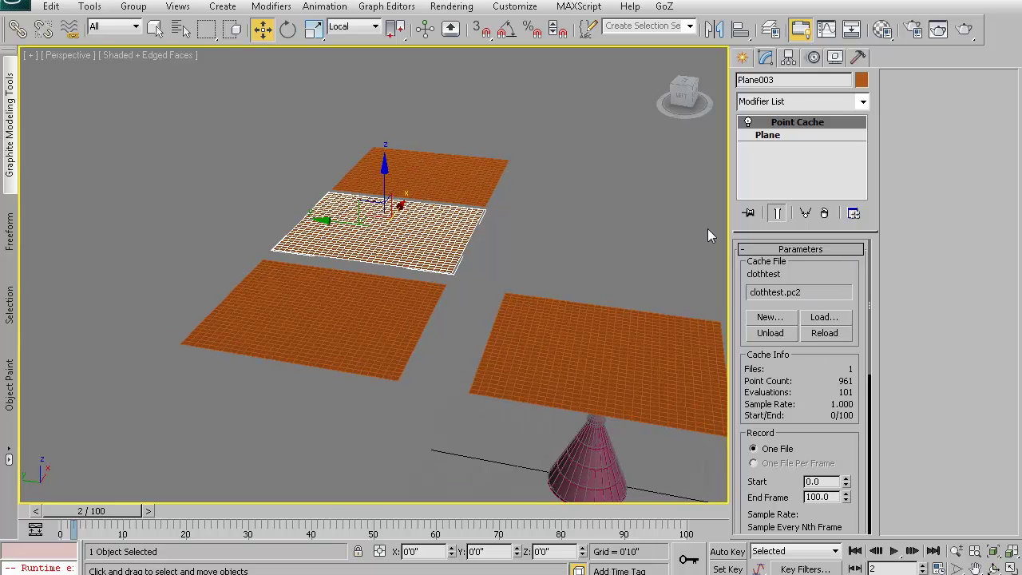
Step: Open the Curve Editor over the lower viewport and narrow the command panel to a single column
{"action": "left_click", "coordinate": [339, 14]}
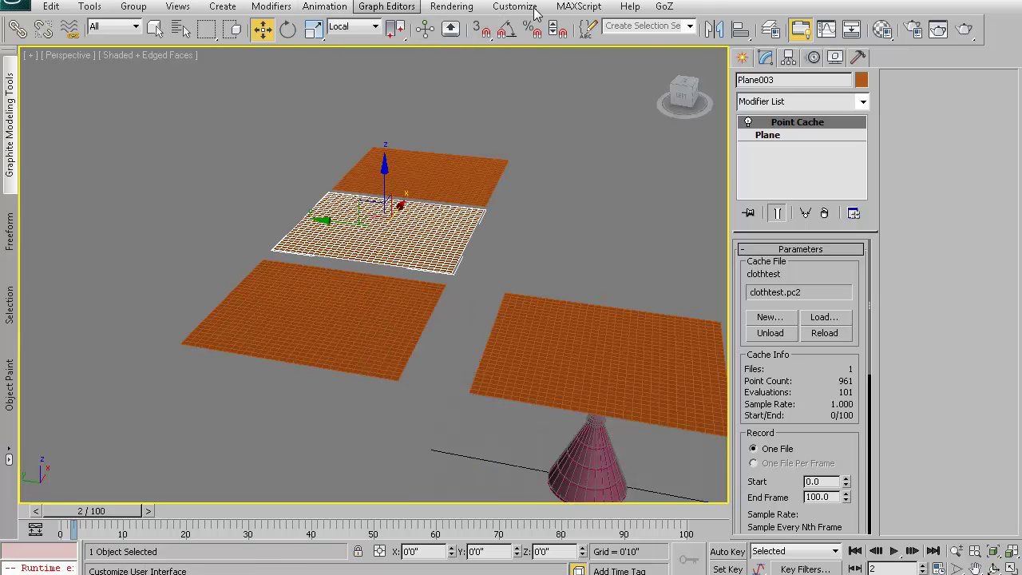
{"action": "left_click", "coordinate": [827, 30]}
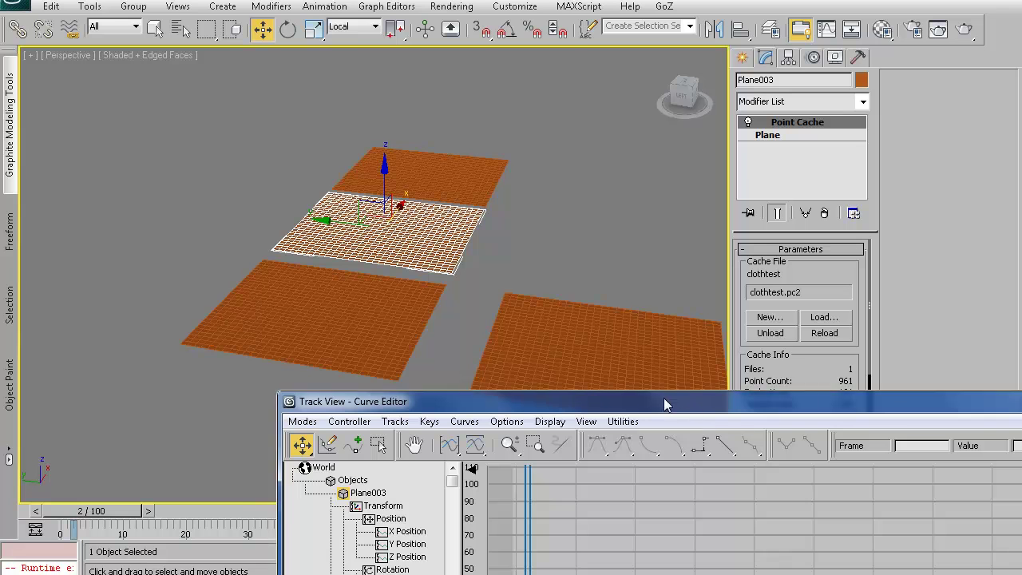
{"action": "left_click_drag", "start_coordinate": [511, 275], "coordinate": [510, 290]}
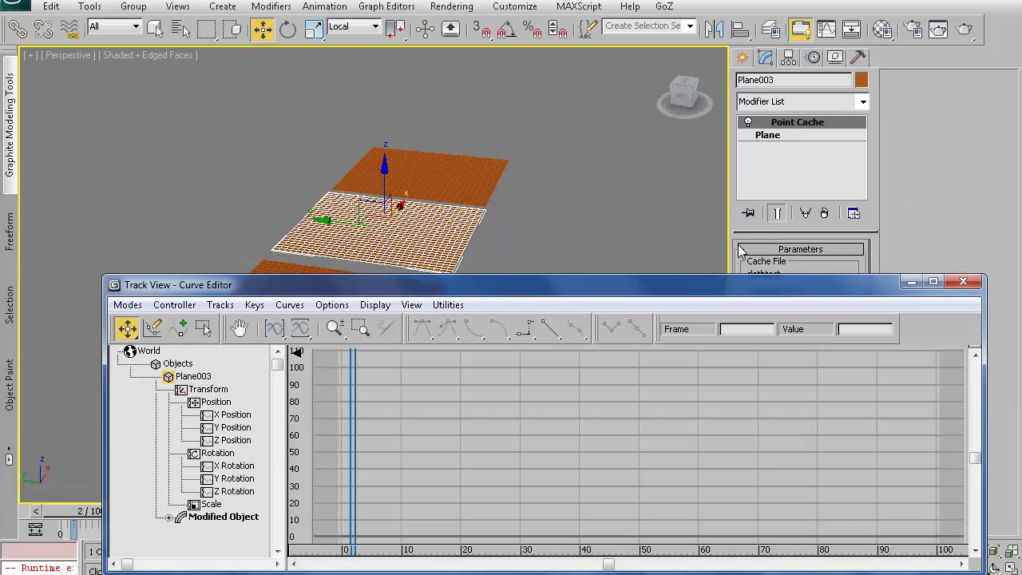
{"action": "left_click_drag", "start_coordinate": [730, 251], "coordinate": [780, 248]}
{"action": "left_click_drag", "start_coordinate": [870, 247], "coordinate": [879, 248]}
Step: Hide the original cloth-simulated plane, keeping the three cached planes in view
{"action": "middle_click_drag", "start_coordinate": [570, 262], "coordinate": [491, 249], "text": "alt"}
{"action": "middle_click_drag", "start_coordinate": [491, 250], "coordinate": [518, 201]}
{"action": "left_click", "coordinate": [412, 256]}
{"action": "right_click", "coordinate": [413, 256]}
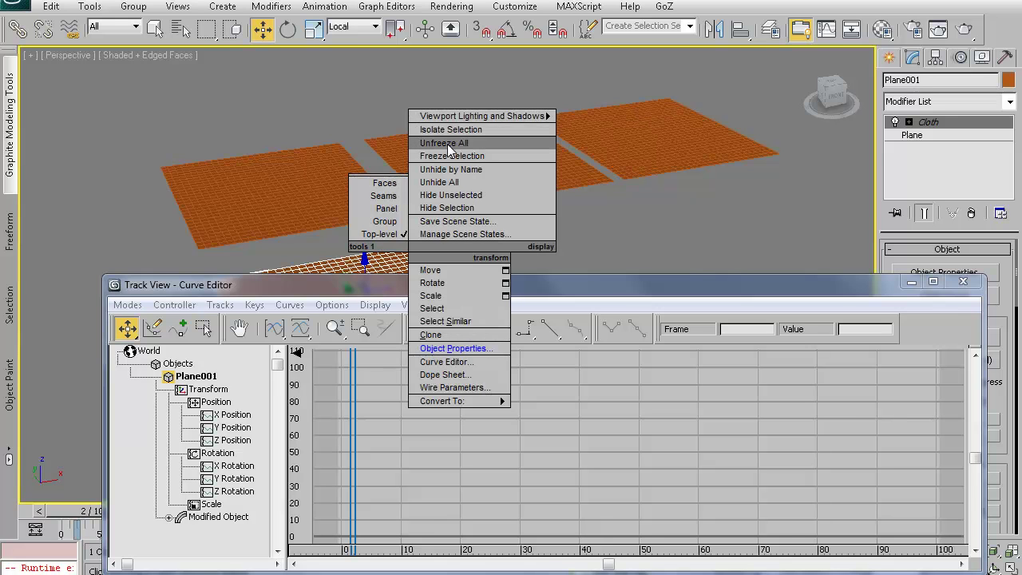
{"action": "left_click", "coordinate": [451, 207]}
{"action": "middle_click_drag", "start_coordinate": [456, 213], "coordinate": [457, 240], "text": "alt"}
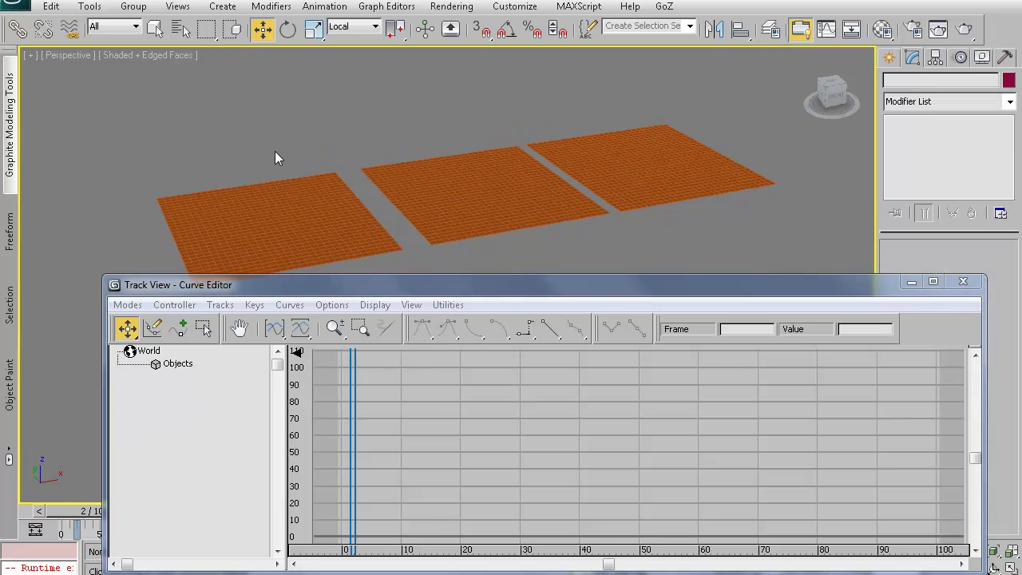
Step: Select the first cached plane and show its Point Cache Playback Frame track in the Curve Editor
{"action": "left_click", "coordinate": [290, 216]}
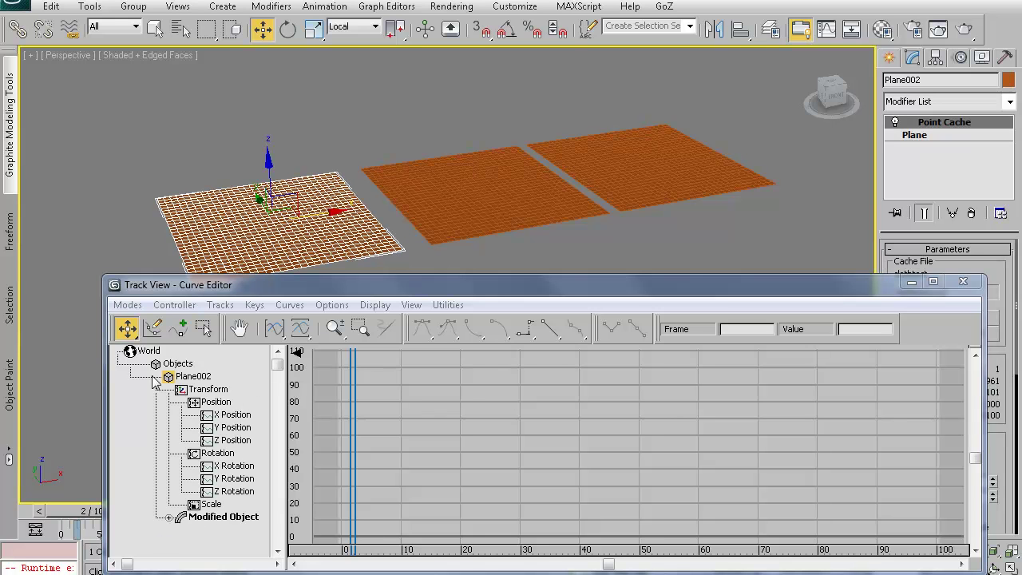
{"action": "left_click", "coordinate": [169, 517]}
{"action": "left_click", "coordinate": [182, 530]}
{"action": "left_click_drag", "start_coordinate": [279, 375], "coordinate": [268, 446]}
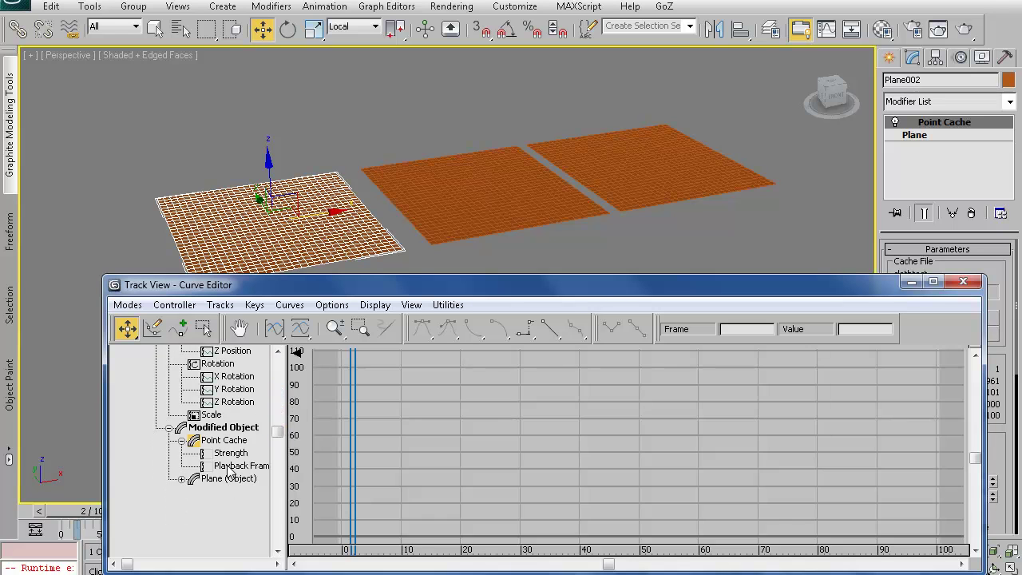
{"action": "left_click", "coordinate": [231, 467]}
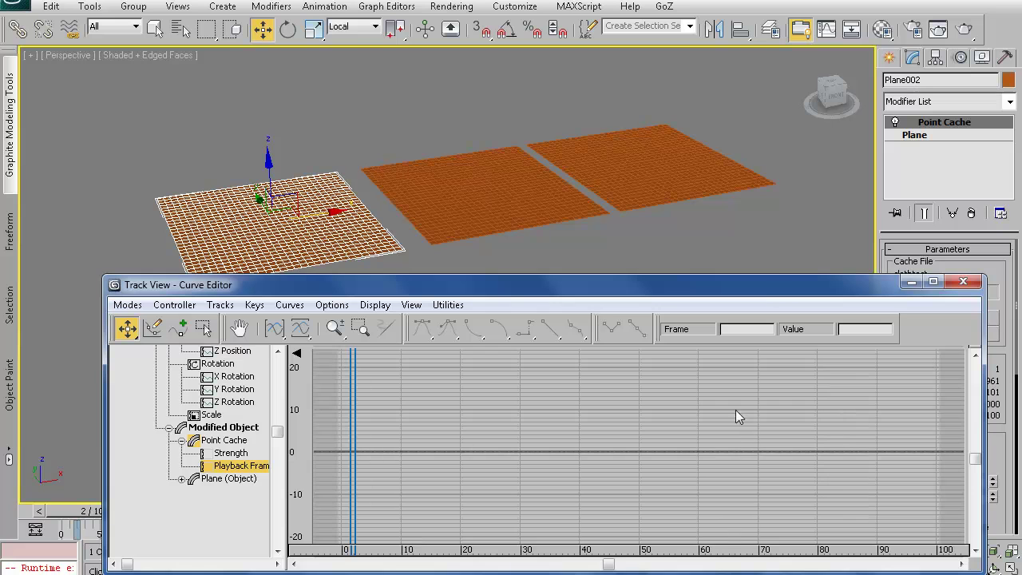
Step: Reposition and shorten the Curve Editor window so the planes and the Point Cache parameters are uncovered
{"action": "left_click_drag", "start_coordinate": [774, 290], "coordinate": [598, 230]}
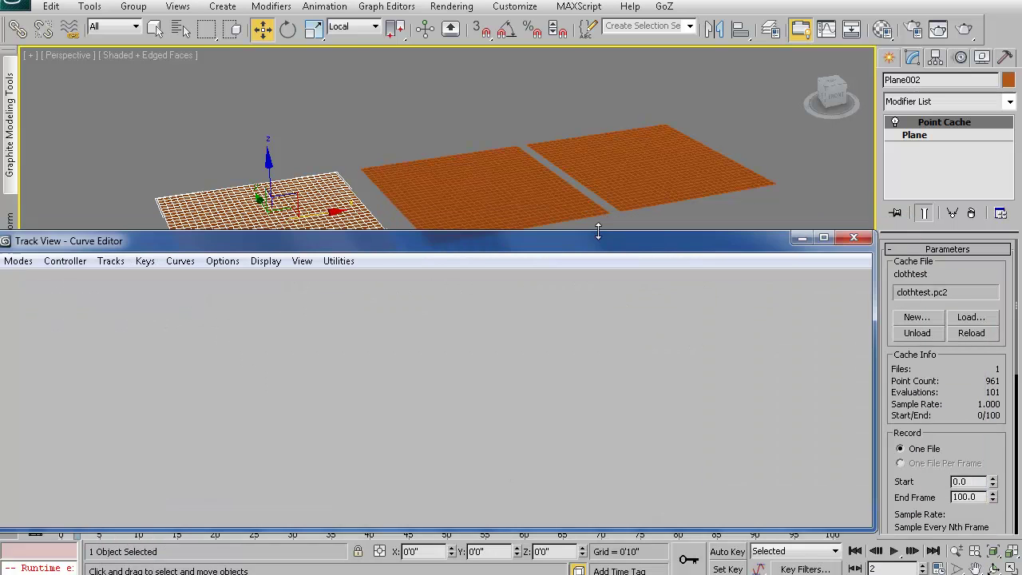
{"action": "left_click_drag", "start_coordinate": [597, 317], "coordinate": [585, 381]}
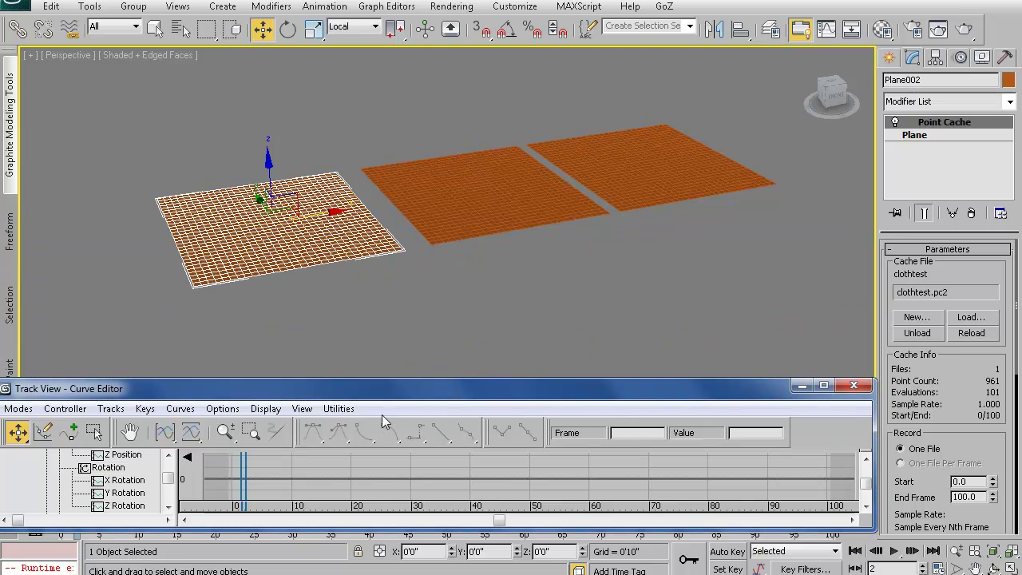
{"action": "left_click_drag", "start_coordinate": [376, 381], "coordinate": [374, 364]}
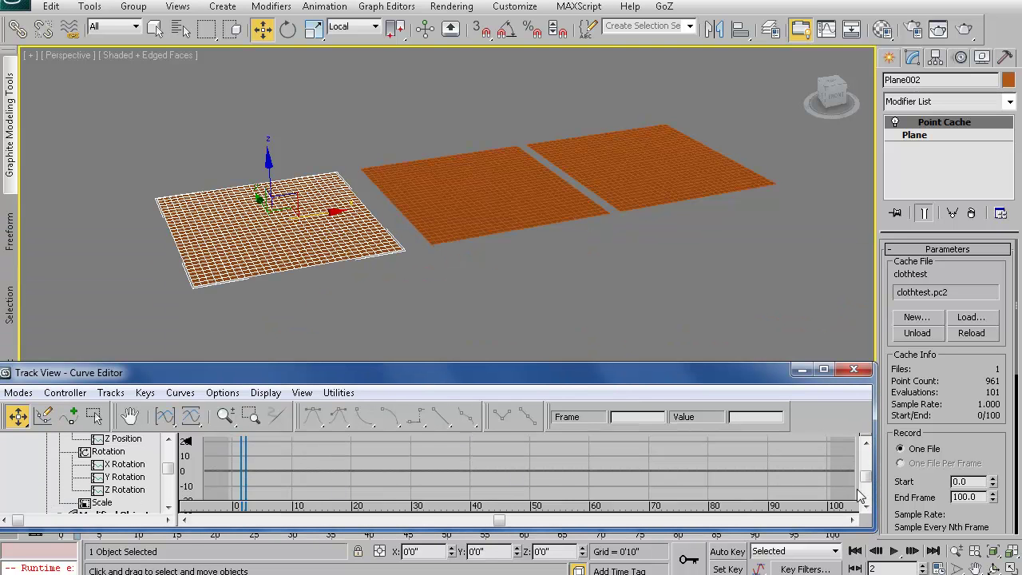
Step: Set the Point Cache Playback Type of the selected plane to Playback Graph
{"action": "left_click_drag", "start_coordinate": [973, 457], "coordinate": [968, 89]}
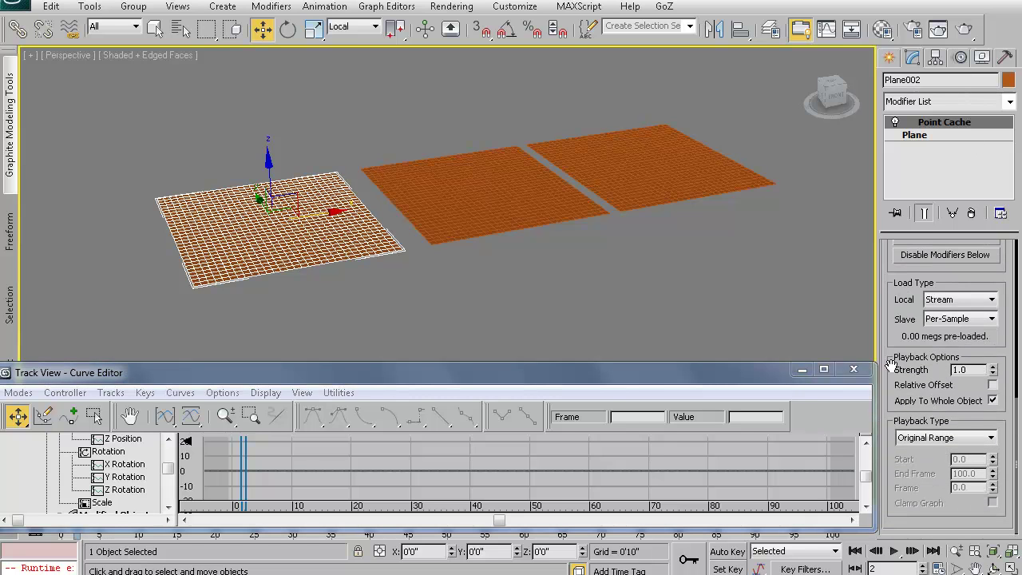
{"action": "left_click", "coordinate": [966, 445]}
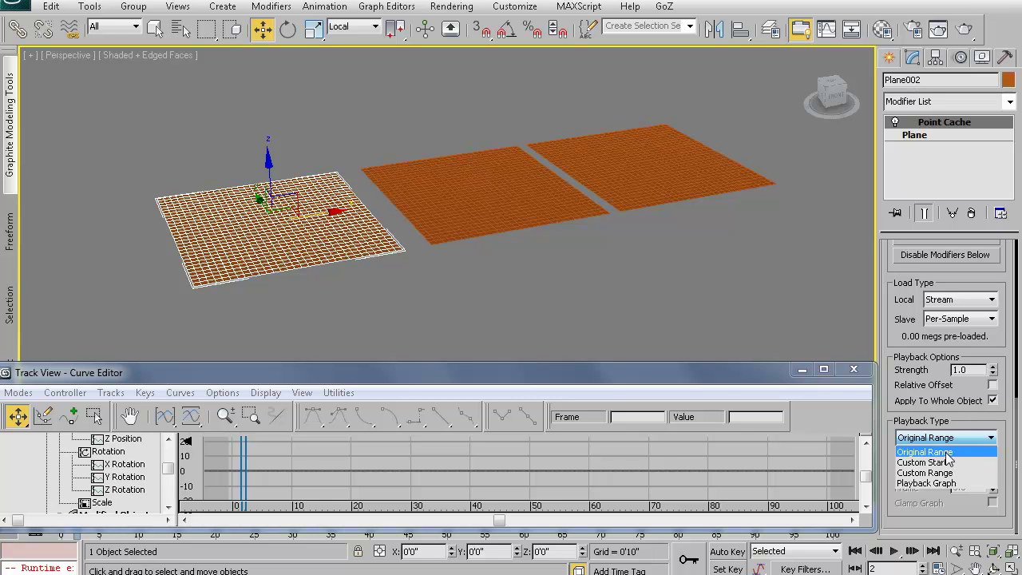
{"action": "left_click", "coordinate": [947, 452]}
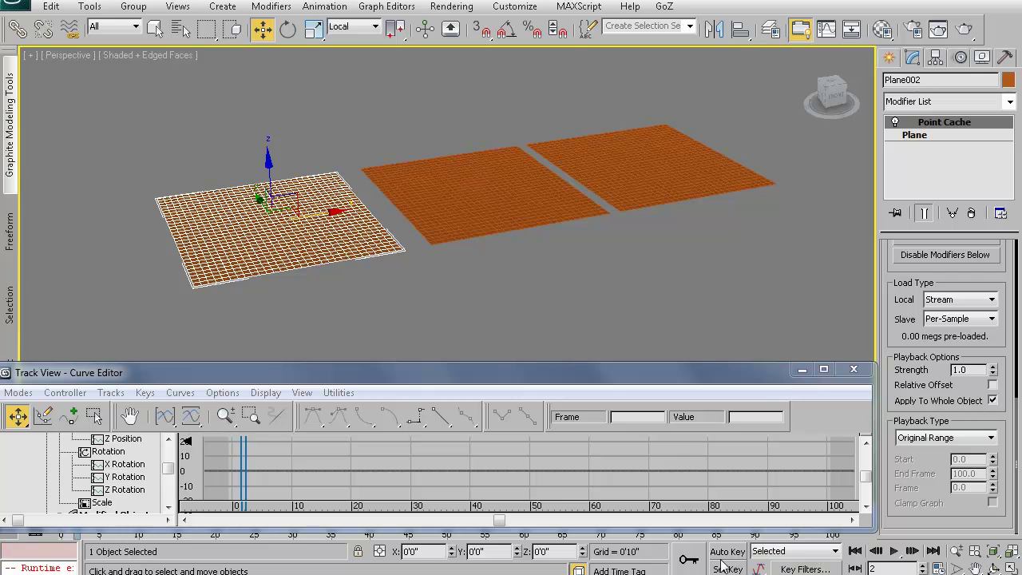
{"action": "left_click", "coordinate": [930, 438]}
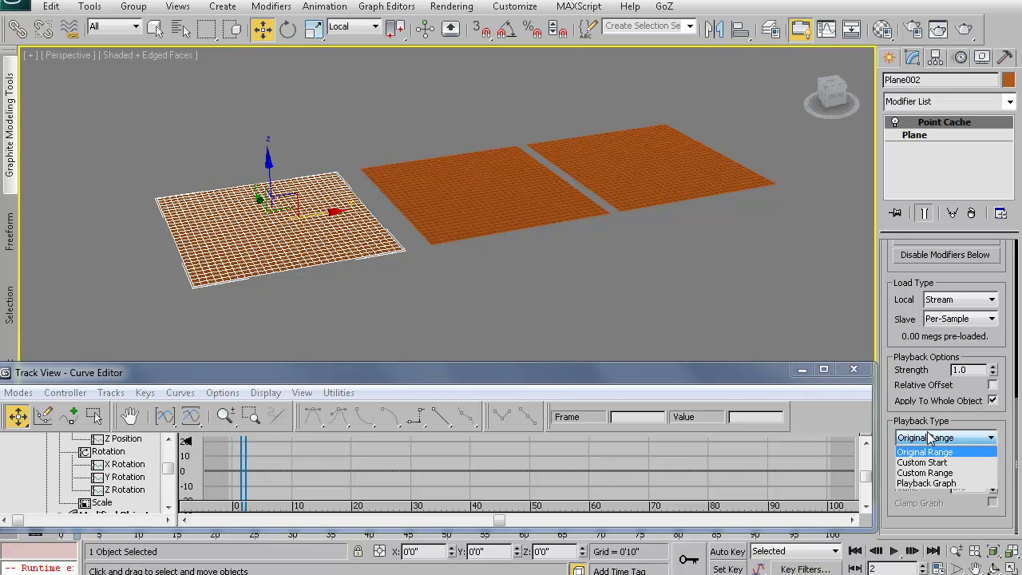
{"action": "left_click", "coordinate": [927, 484]}
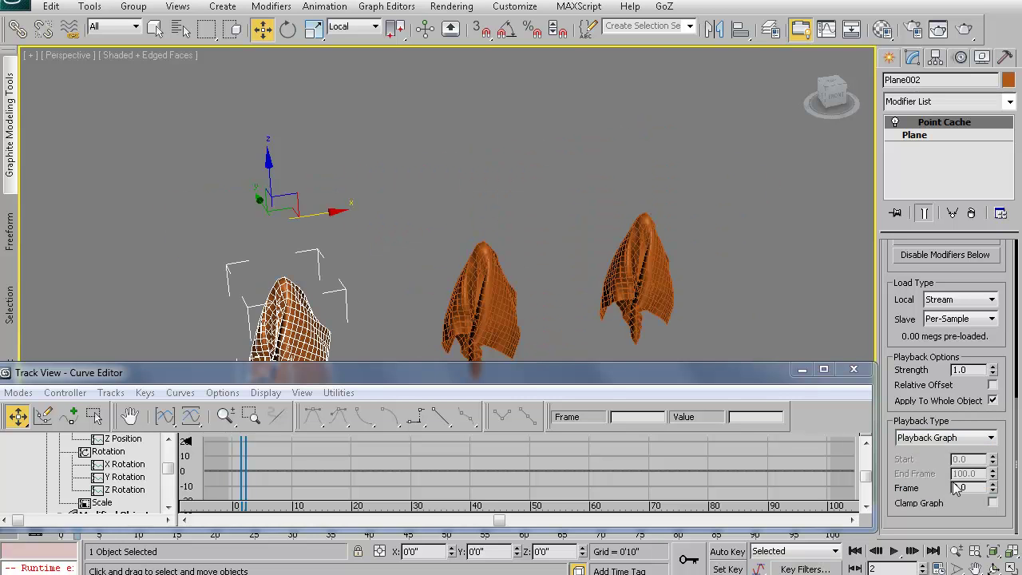
Step: Go to frame 1, enable Auto Key, and key the Point Cache playback Frame at 1.0
{"action": "left_click", "coordinate": [237, 501]}
{"action": "mouse_move", "coordinate": [237, 501]}
{"action": "left_mouse_down"}
{"action": "mouse_move", "coordinate": [870, 508]}
{"action": "mouse_move", "coordinate": [207, 524]}
{"action": "left_mouse_up"}
{"action": "left_click", "coordinate": [239, 501]}
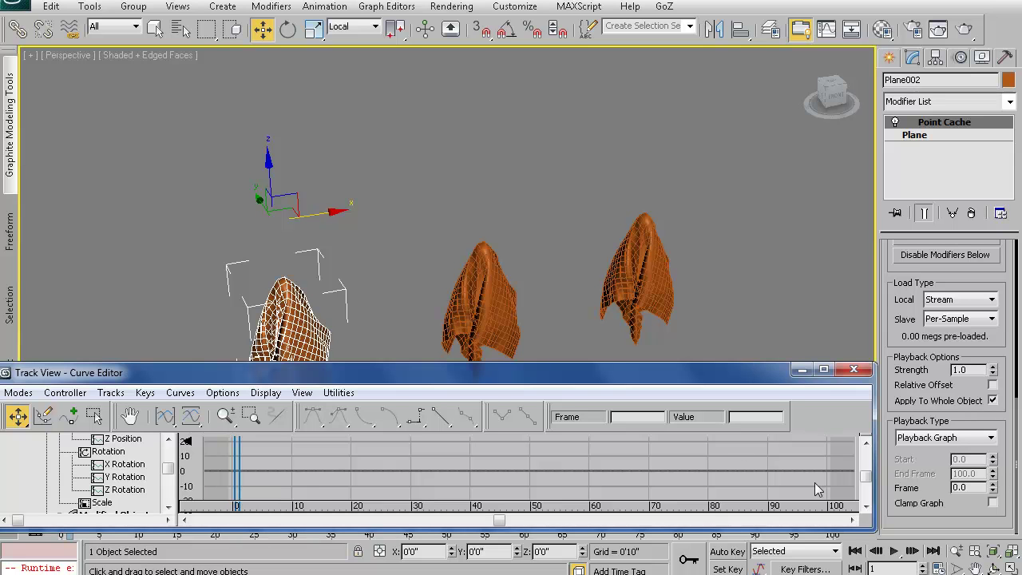
{"action": "left_click", "coordinate": [727, 551]}
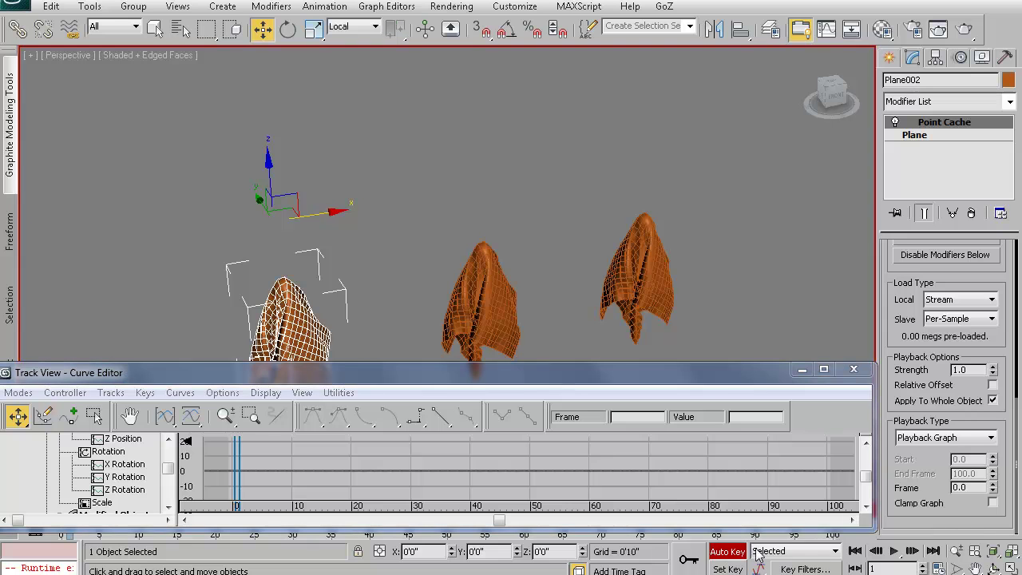
{"action": "left_click", "coordinate": [993, 484]}
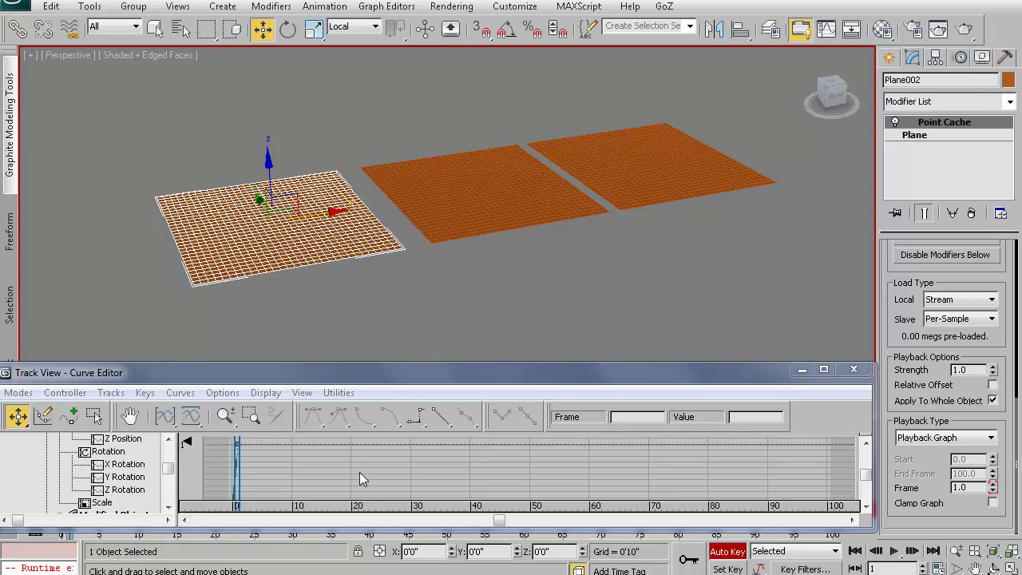
{"action": "left_click", "coordinate": [241, 453]}
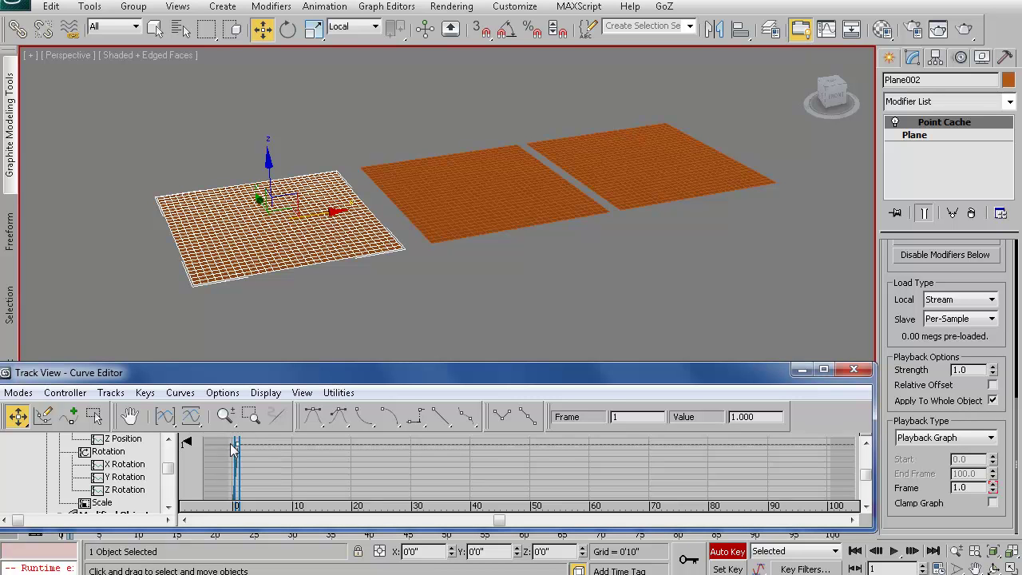
Step: Move the Curve Editor up off the time slider and extend the active time range to frame 201
{"action": "left_click_drag", "start_coordinate": [132, 372], "coordinate": [139, 350]}
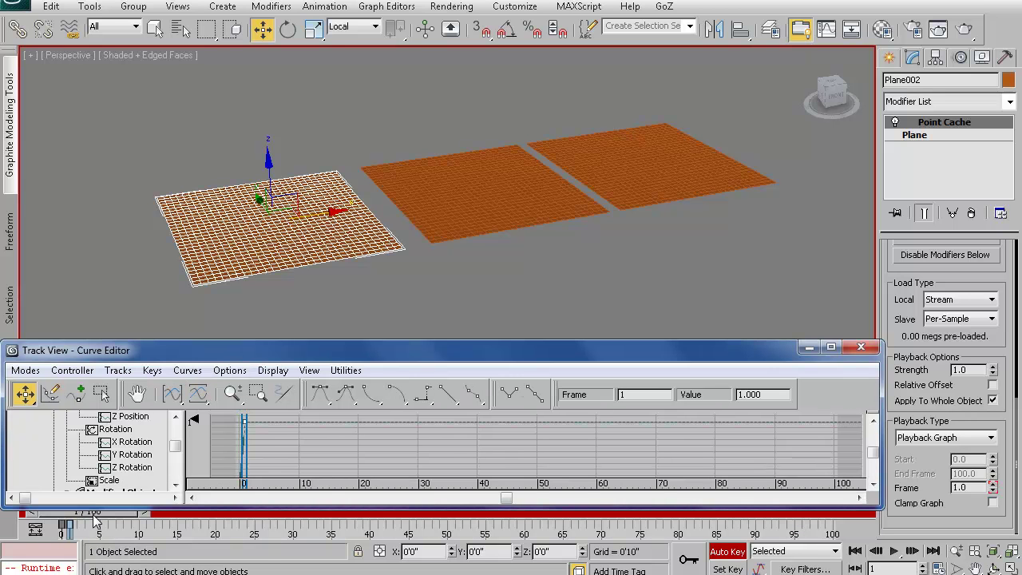
{"action": "left_click_drag", "start_coordinate": [94, 520], "coordinate": [828, 521]}
{"action": "key", "text": "w"}
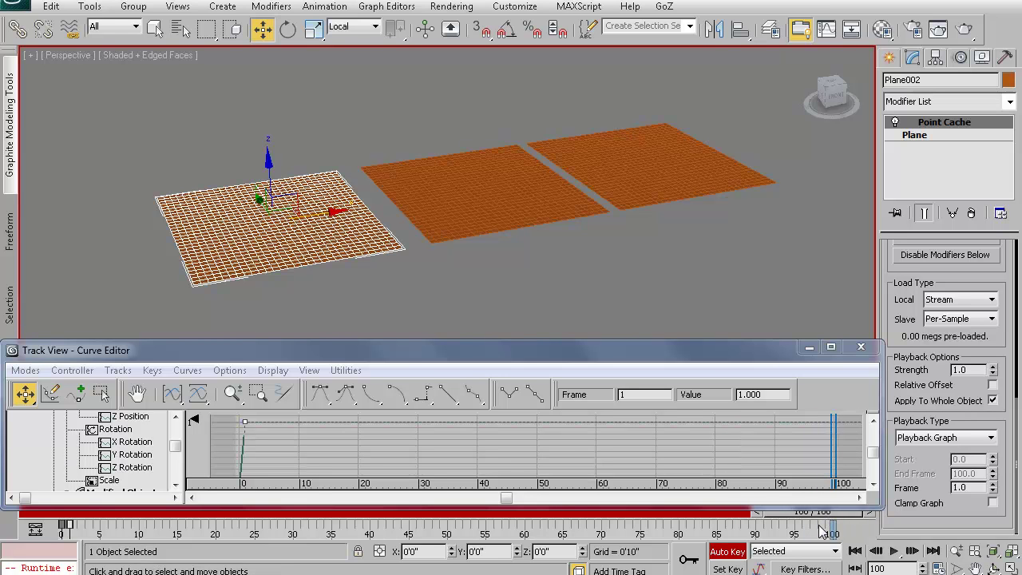
{"action": "right_click_drag", "start_coordinate": [813, 533], "coordinate": [312, 533], "text": "ctrl+alt"}
{"action": "right_click_drag", "start_coordinate": [675, 525], "coordinate": [581, 534], "text": "ctrl+alt"}
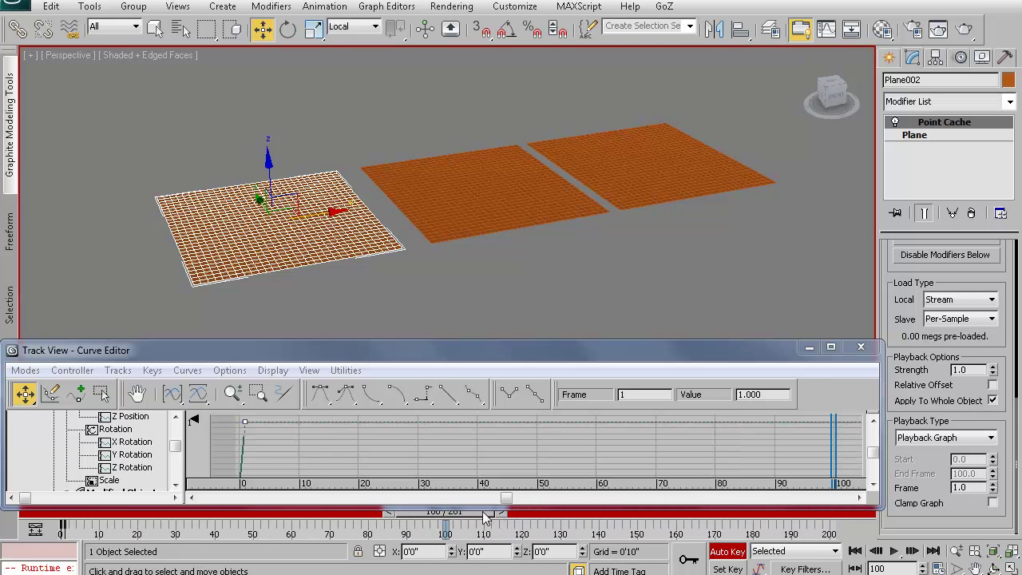
Step: Go to frame 200 and key the Point Cache playback Frame at 50.0
{"action": "left_click_drag", "start_coordinate": [485, 517], "coordinate": [859, 525]}
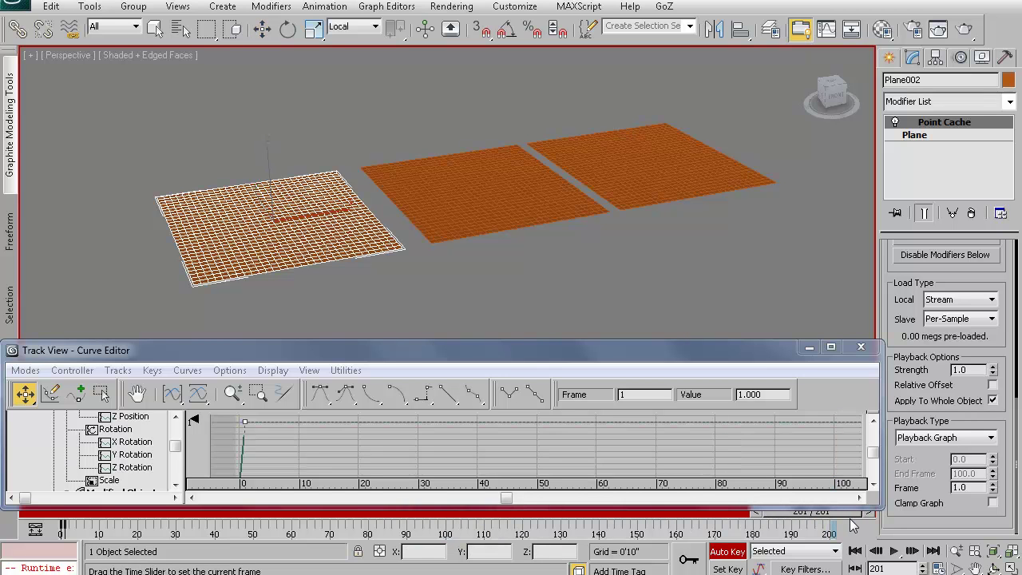
{"action": "key", "text": "w"}
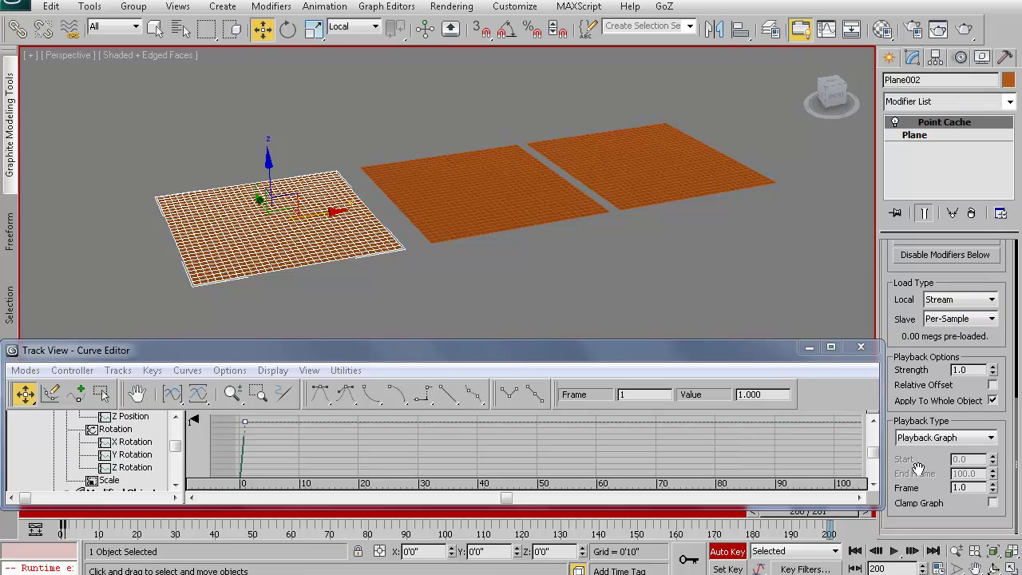
{"action": "left_click_drag", "start_coordinate": [995, 489], "coordinate": [993, 447]}
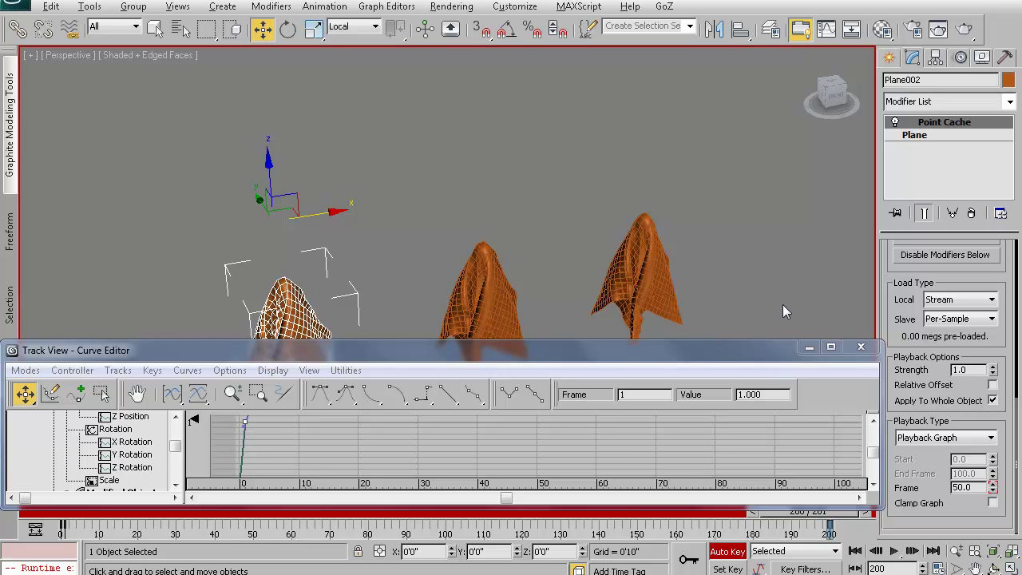
Step: Bring the three cached planes fully into view and play back the keyed cloth animation, stopping it after the loop restarts
{"action": "middle_click_drag", "start_coordinate": [782, 294], "coordinate": [777, 172]}
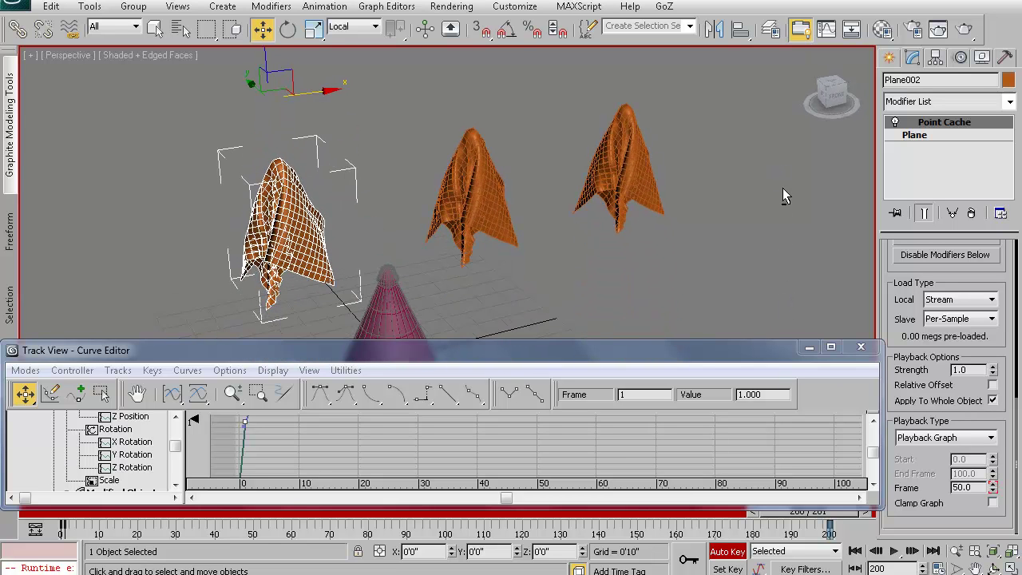
{"action": "left_click", "coordinate": [894, 551]}
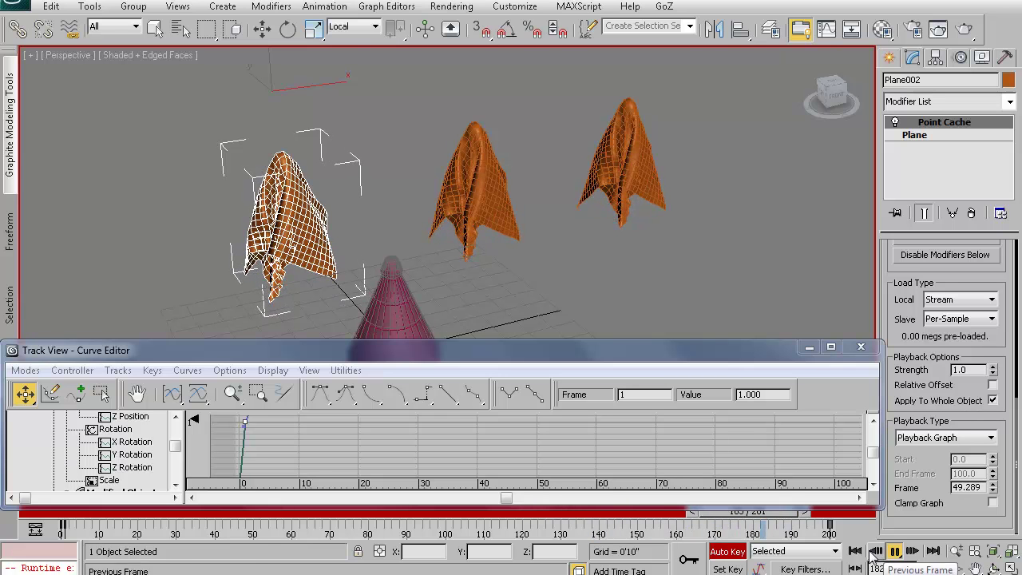
{"action": "left_click", "coordinate": [894, 559]}
{"action": "key", "text": "w"}
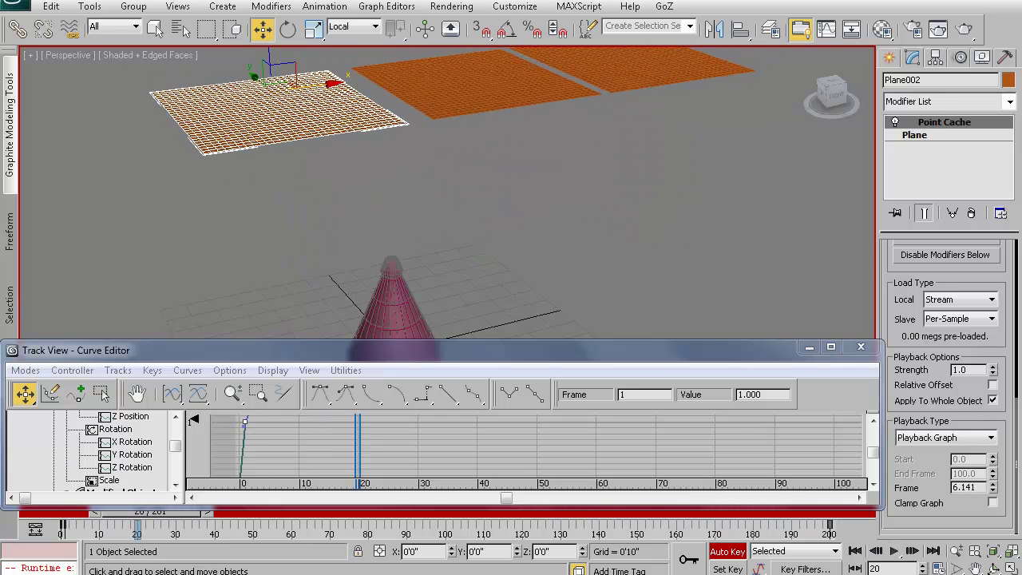
Step: Make the instanced Point Cache modifier unique on the middle plane and on the farthest plane
{"action": "left_click", "coordinate": [507, 93]}
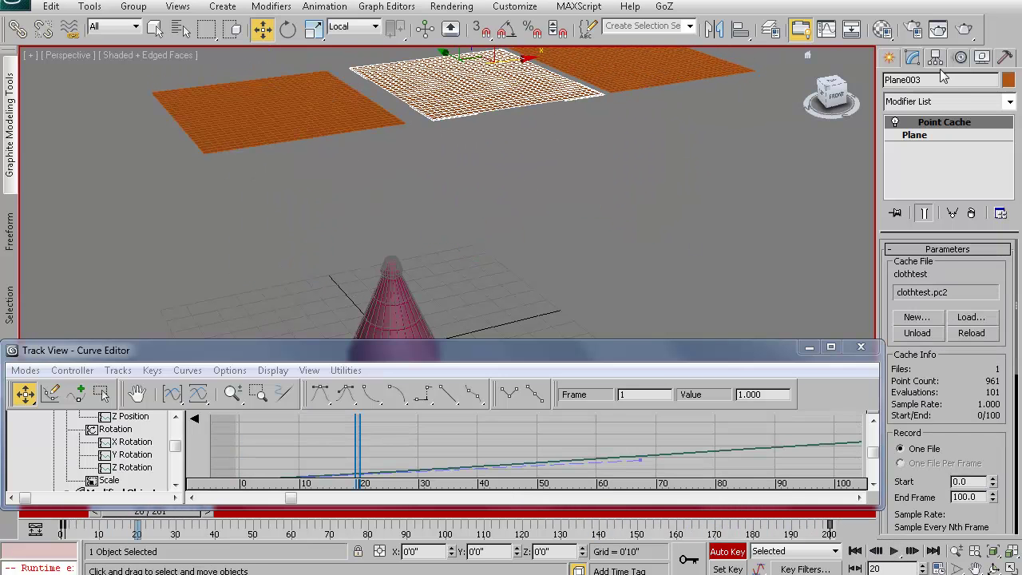
{"action": "right_click", "coordinate": [928, 131]}
{"action": "left_click", "coordinate": [909, 183]}
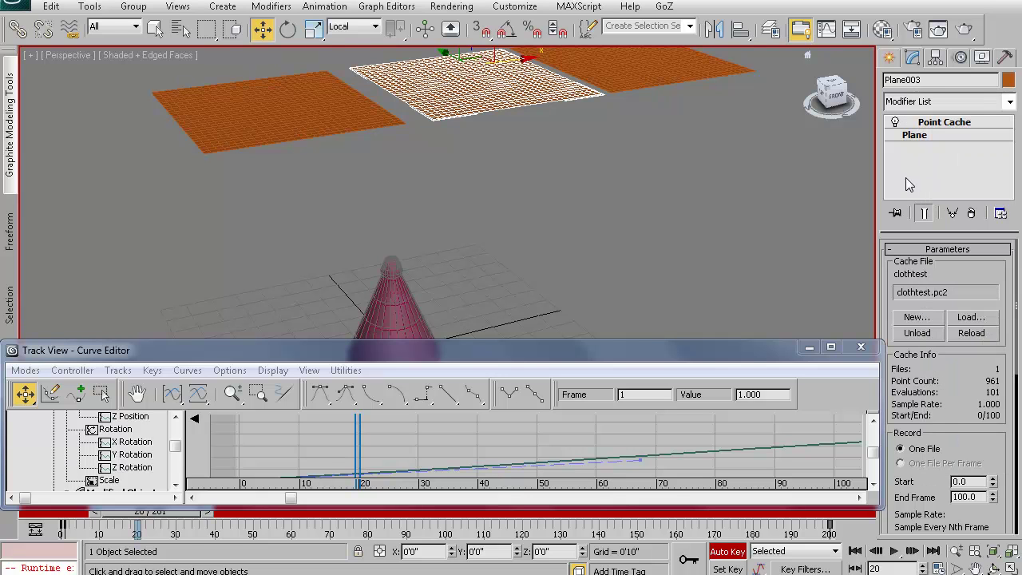
{"action": "left_click", "coordinate": [932, 130]}
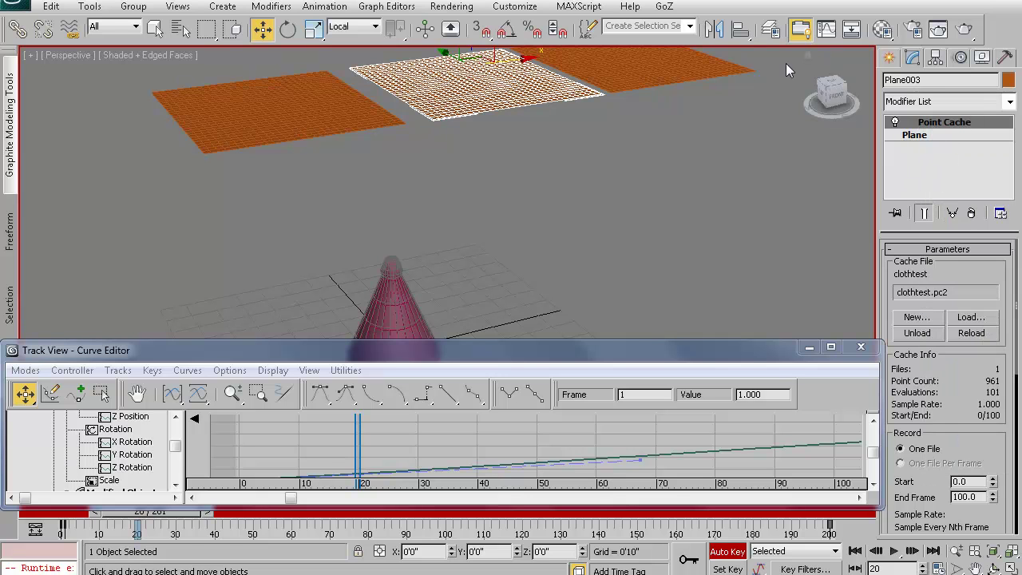
{"action": "left_click", "coordinate": [955, 214]}
{"action": "left_click", "coordinate": [669, 80]}
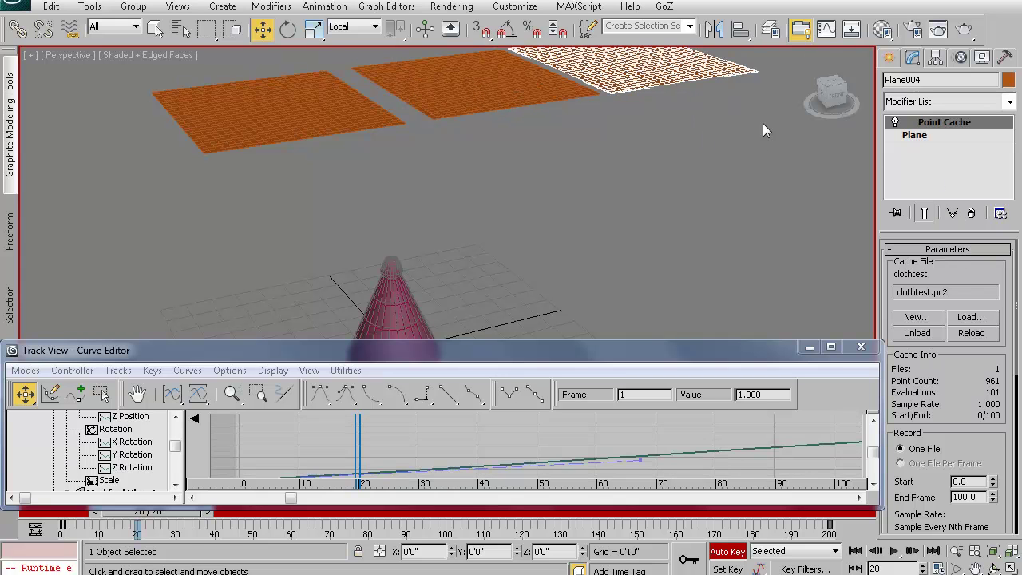
{"action": "left_click", "coordinate": [955, 214]}
Step: Check each plane's Point Cache modifier and playback curve by selecting the planes in turn
{"action": "left_click", "coordinate": [531, 97]}
{"action": "left_click", "coordinate": [655, 85]}
{"action": "left_click", "coordinate": [533, 115]}
{"action": "left_click", "coordinate": [495, 107]}
{"action": "left_click", "coordinate": [341, 128]}
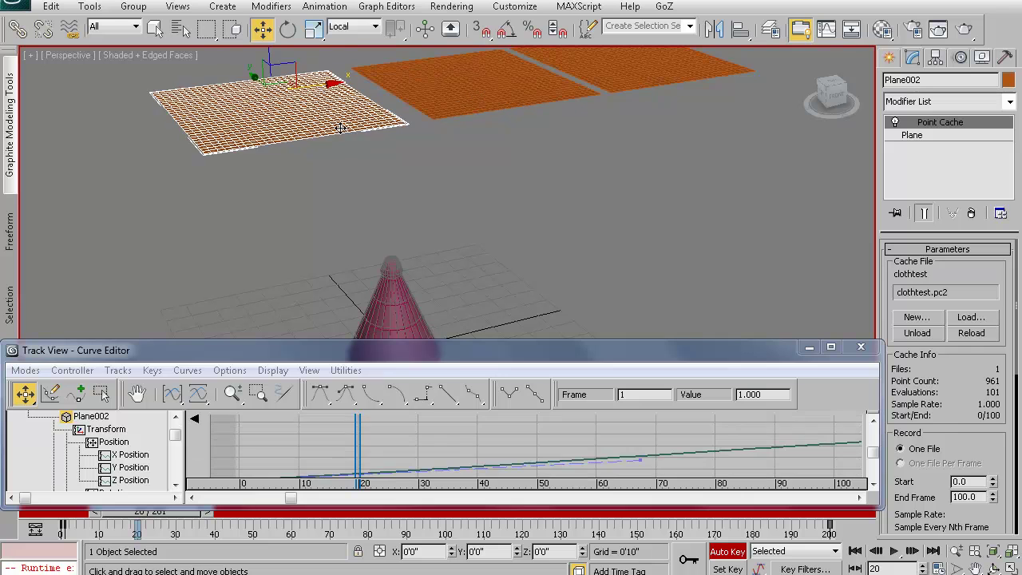
{"action": "left_click", "coordinate": [467, 109]}
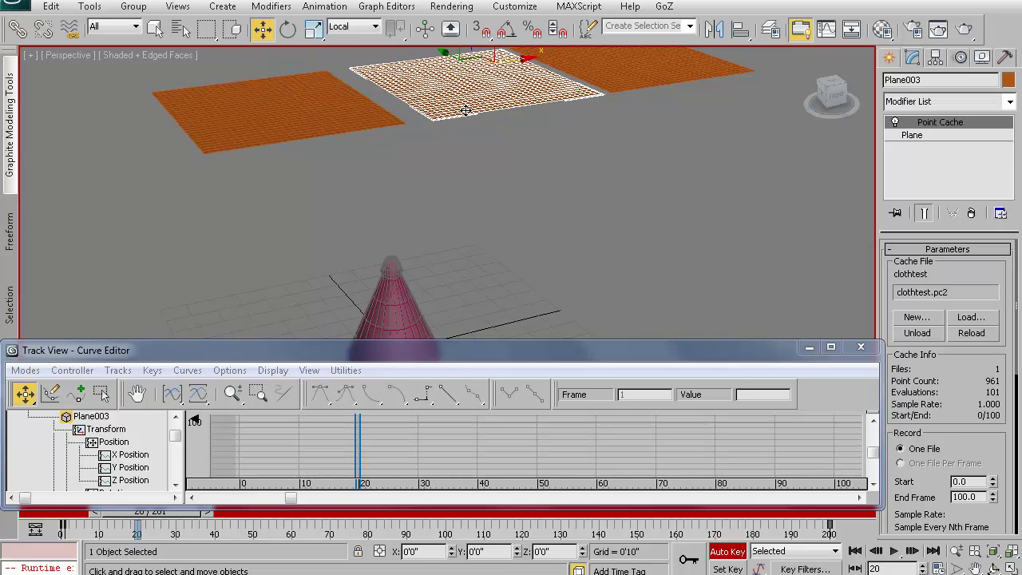
Step: Select the first plane, enlarge the Curve Editor, and fit its whole Playback Frame curve in the graph
{"action": "left_click", "coordinate": [281, 107]}
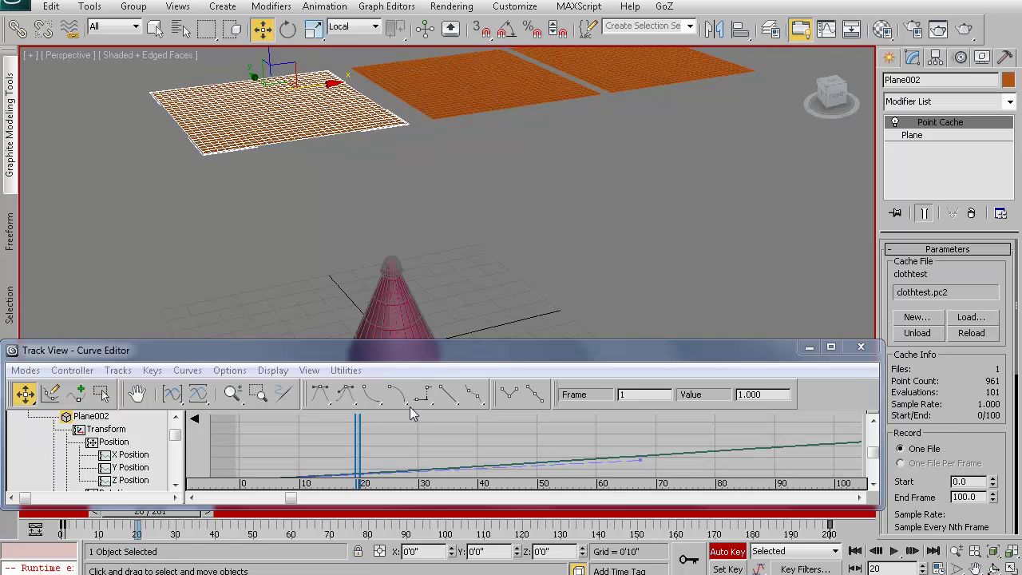
{"action": "left_click_drag", "start_coordinate": [452, 341], "coordinate": [454, 178]}
{"action": "middle_click_drag", "start_coordinate": [536, 406], "coordinate": [369, 417], "text": "ctrl+alt"}
{"action": "middle_click_drag", "start_coordinate": [479, 375], "coordinate": [480, 401], "text": "ctrl+alt"}
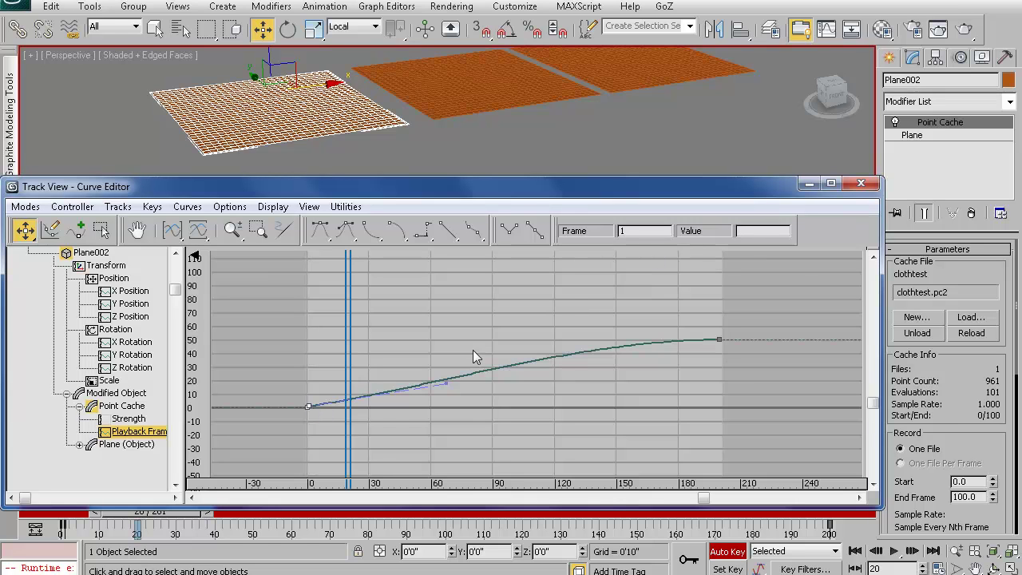
Step: Try a slow-start, fast-finish Playback Frame curve by lowering the tangent handles of its first and last keys
{"action": "left_click", "coordinate": [310, 408]}
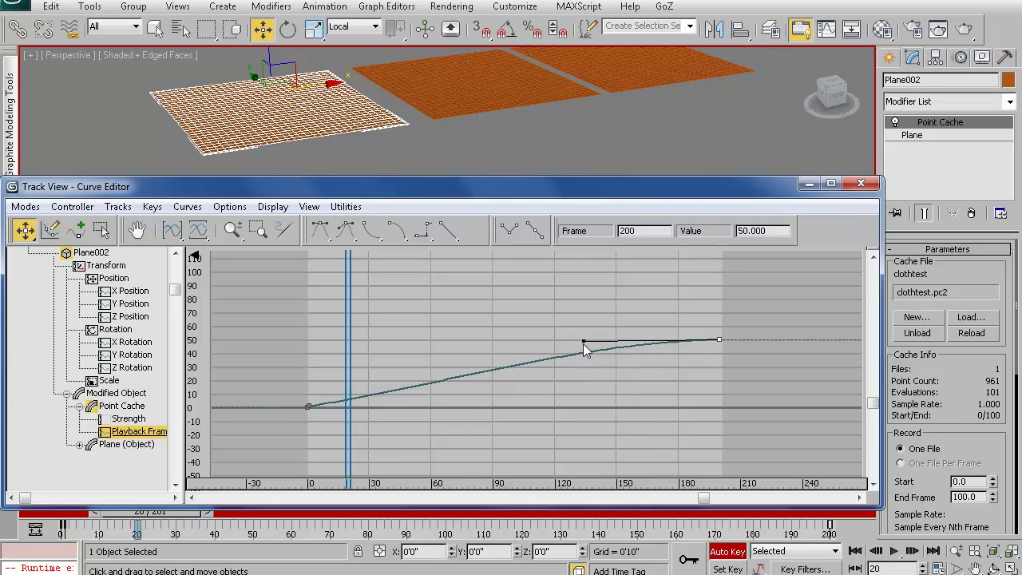
{"action": "left_click_drag", "start_coordinate": [584, 340], "coordinate": [593, 373]}
{"action": "left_click", "coordinate": [310, 406]}
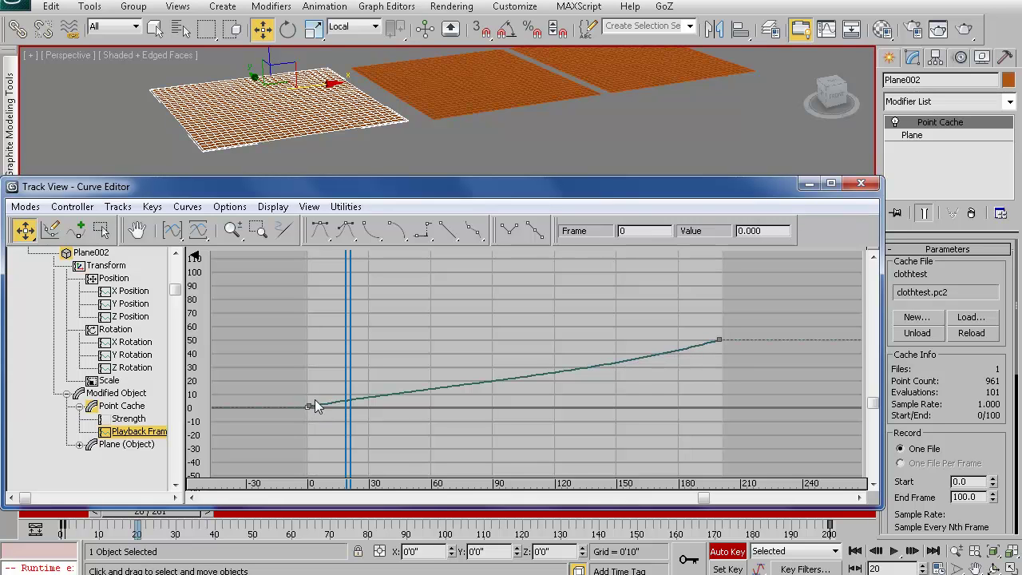
{"action": "right_click", "coordinate": [311, 405]}
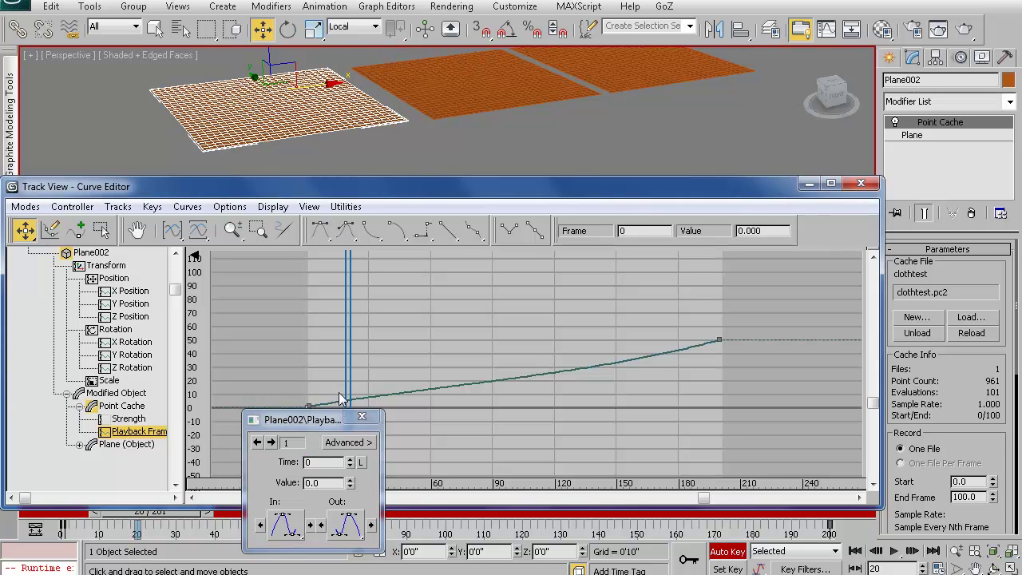
{"action": "left_click", "coordinate": [362, 416]}
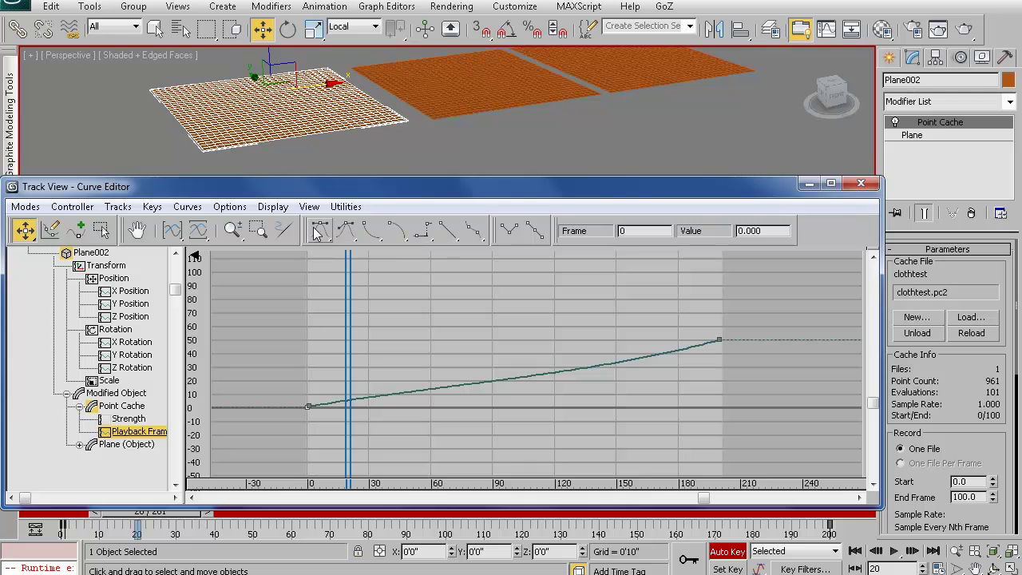
{"action": "left_click", "coordinate": [372, 231]}
{"action": "left_click", "coordinate": [311, 408]}
{"action": "left_click_drag", "start_coordinate": [446, 389], "coordinate": [446, 402]}
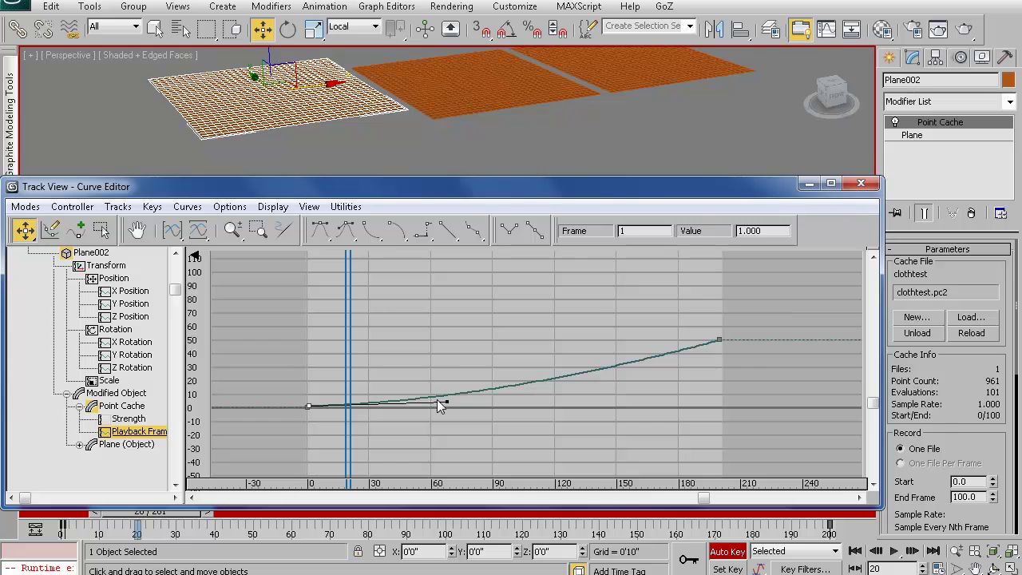
Step: Raise the frame 1 key's tangent handle and level the frame 200 key's handle, giving playback a fast start and slow finish
{"action": "left_click_drag", "start_coordinate": [448, 401], "coordinate": [432, 353]}
{"action": "left_click", "coordinate": [717, 340]}
{"action": "left_click_drag", "start_coordinate": [594, 374], "coordinate": [589, 340]}
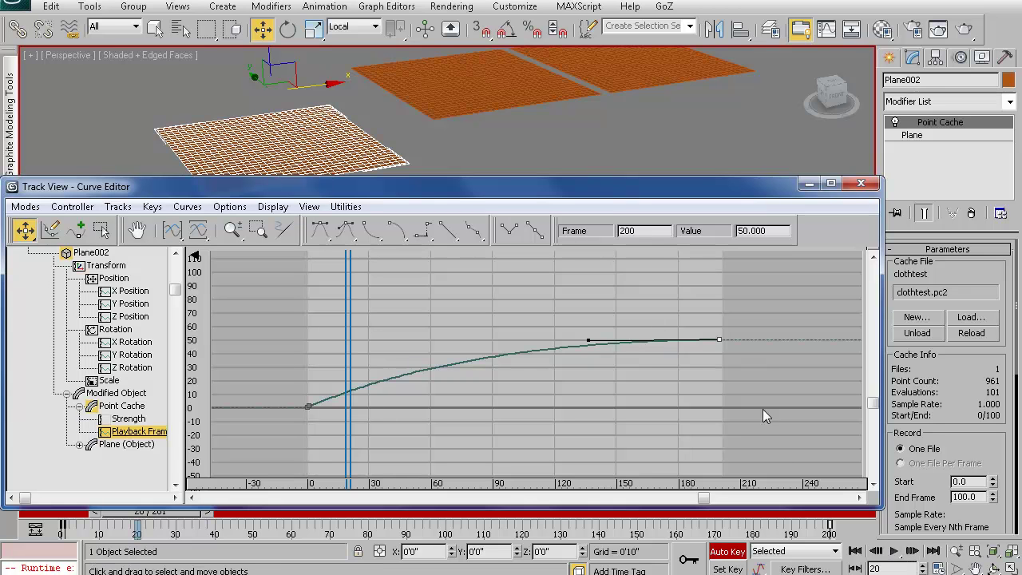
Step: Play back the reshaped cloth animation with the Curve Editor shortened to uncover the planes, and stop it
{"action": "left_click", "coordinate": [893, 552]}
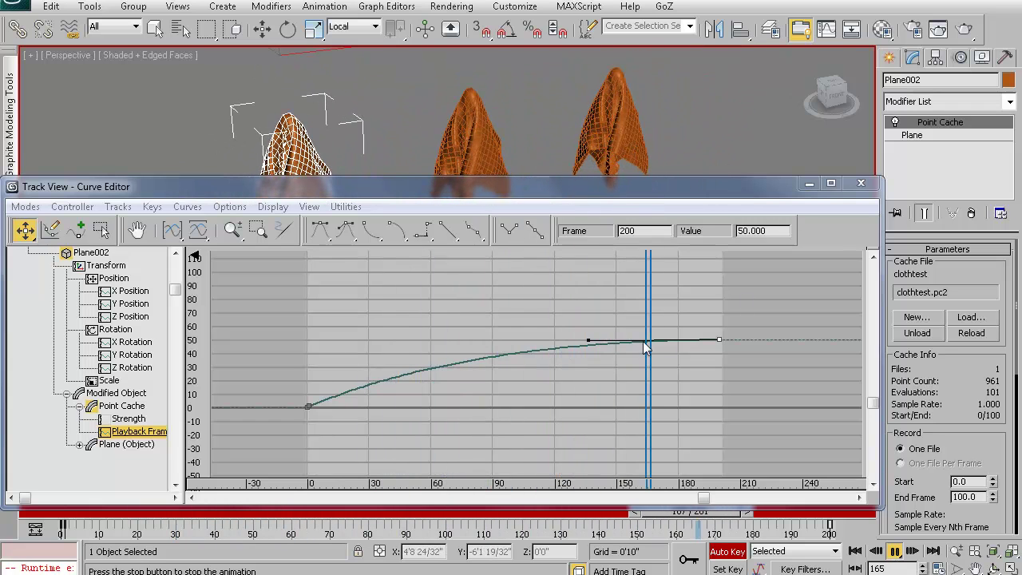
{"action": "left_click_drag", "start_coordinate": [463, 176], "coordinate": [462, 215]}
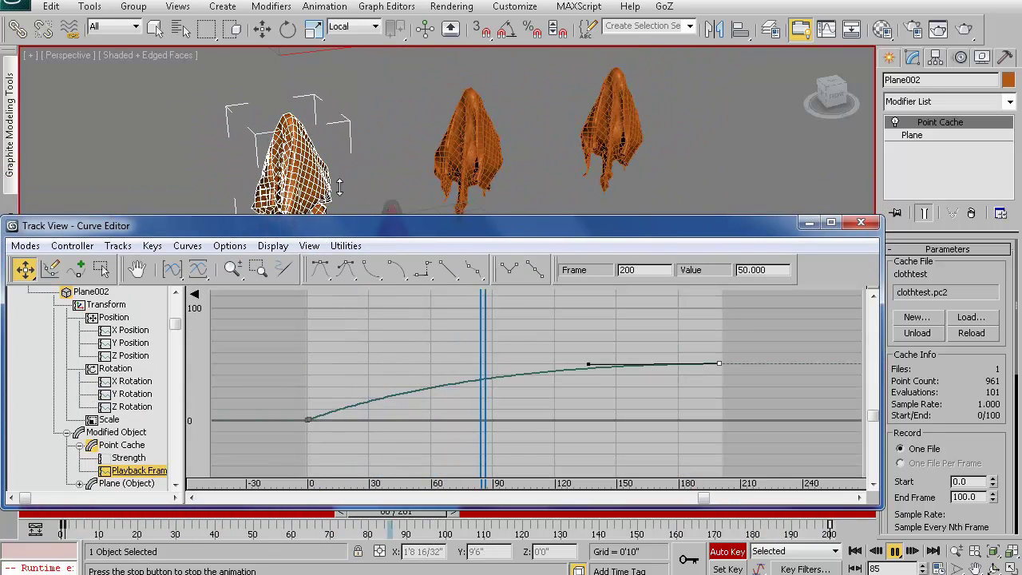
{"action": "left_click", "coordinate": [895, 551]}
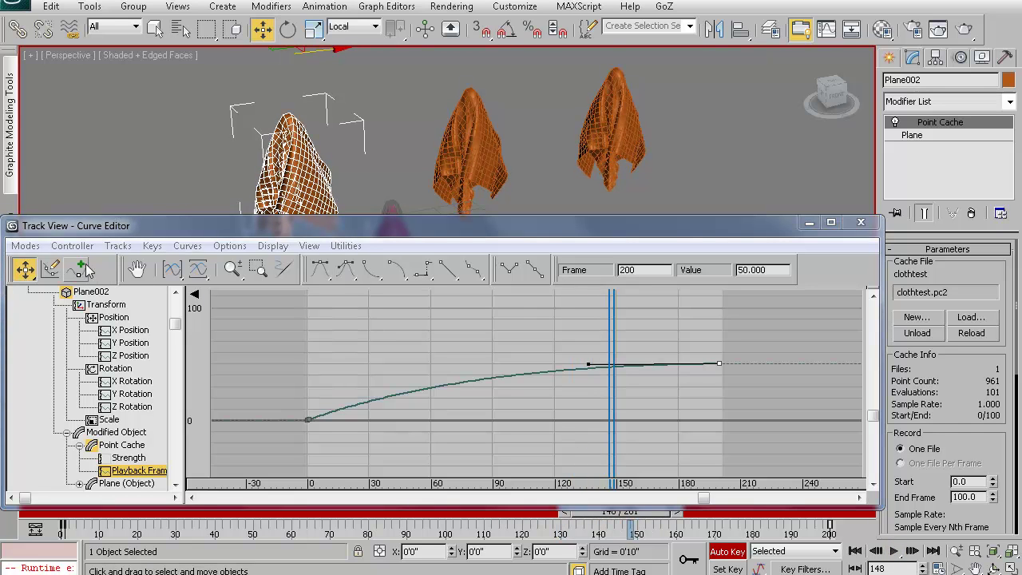
Step: Insert two keys on the first plane's Playback Frame curve at about frames 78 and 124
{"action": "left_click", "coordinate": [76, 269]}
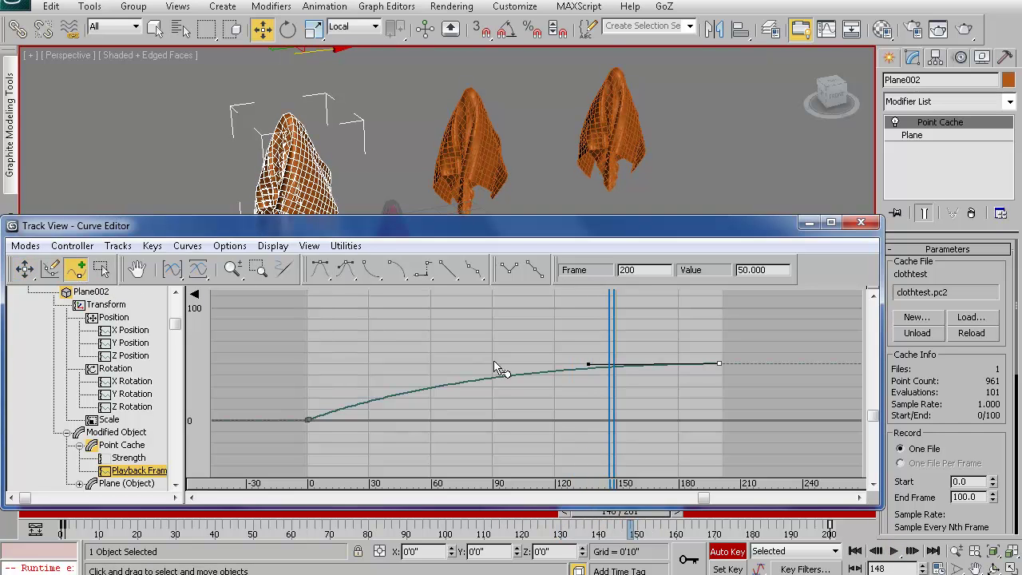
{"action": "left_click", "coordinate": [468, 383]}
{"action": "left_click", "coordinate": [563, 370]}
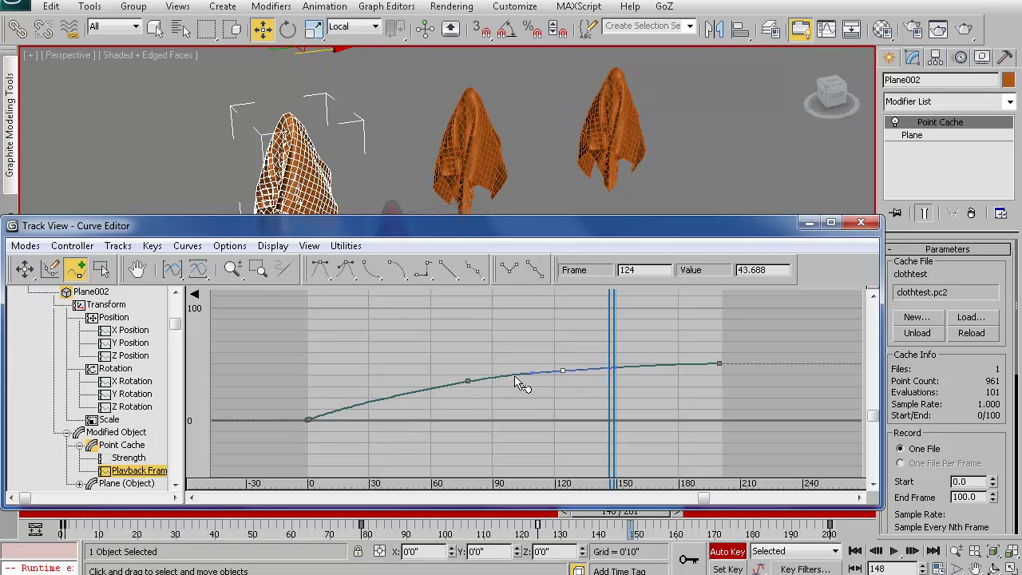
Step: Move the inserted keys to about frame 95, value 16, and frame 128, and lower the frame 200 key to value about 14.6
{"action": "right_click", "coordinate": [456, 352]}
{"action": "left_click", "coordinate": [471, 361]}
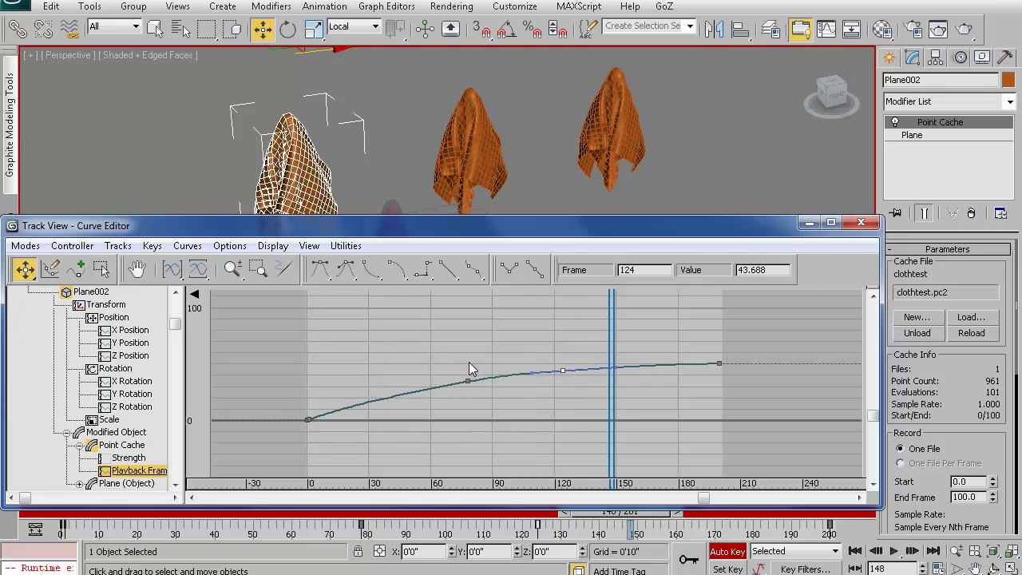
{"action": "left_click_drag", "start_coordinate": [469, 381], "coordinate": [503, 401]}
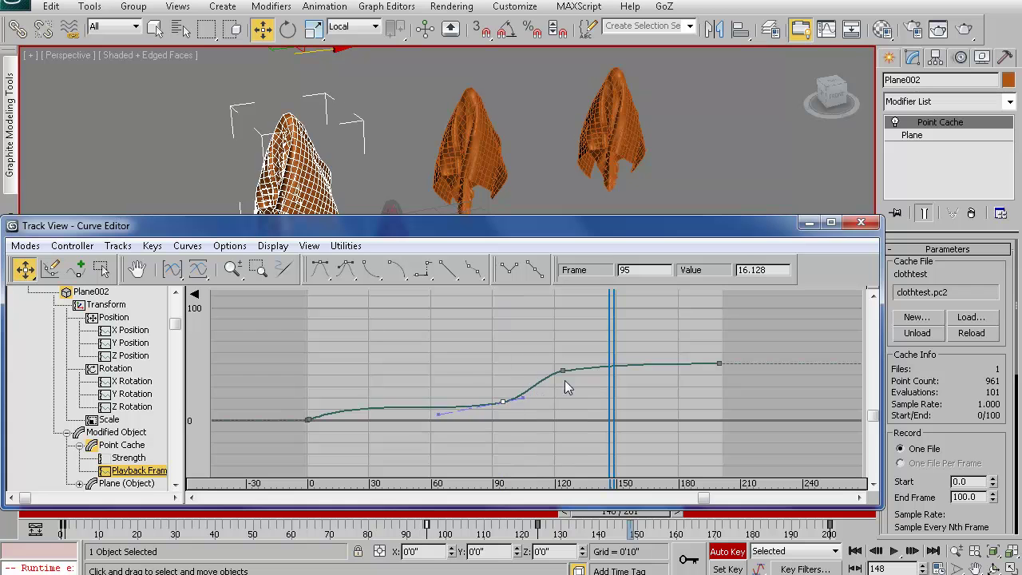
{"action": "mouse_move", "coordinate": [562, 372]}
{"action": "left_mouse_down"}
{"action": "mouse_move", "coordinate": [559, 353]}
{"action": "mouse_move", "coordinate": [571, 374]}
{"action": "left_mouse_up"}
{"action": "left_click_drag", "start_coordinate": [722, 364], "coordinate": [719, 403]}
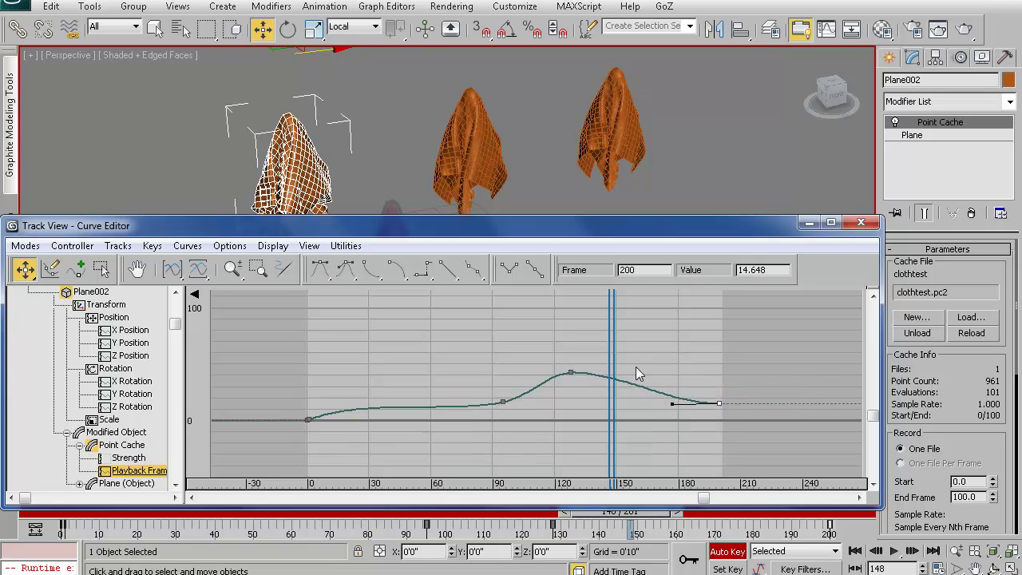
Step: Play back the animation to check the first plane's slow, forward and reversed cloth motion, and stop it
{"action": "left_click", "coordinate": [895, 551]}
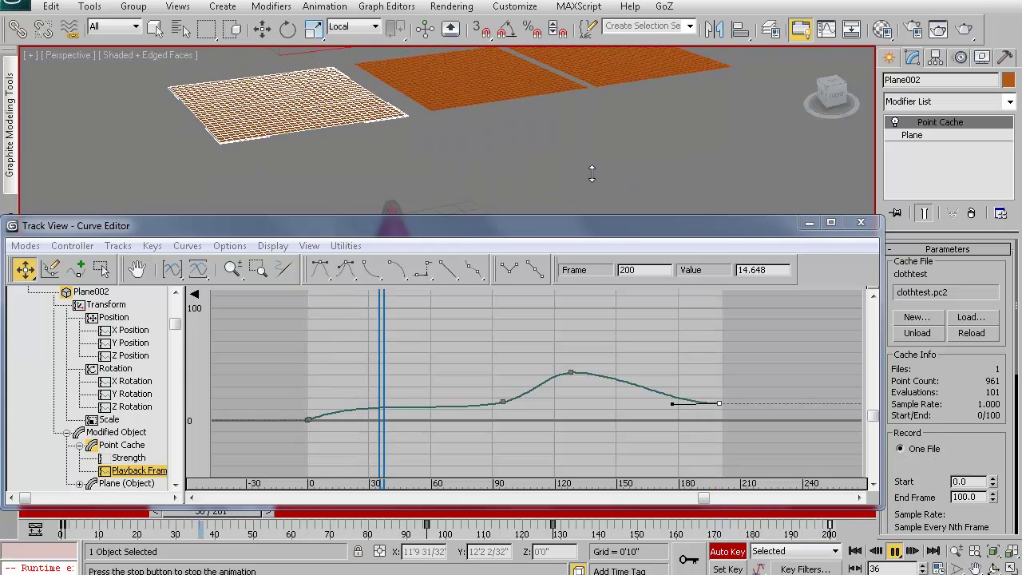
{"action": "left_click", "coordinate": [895, 551]}
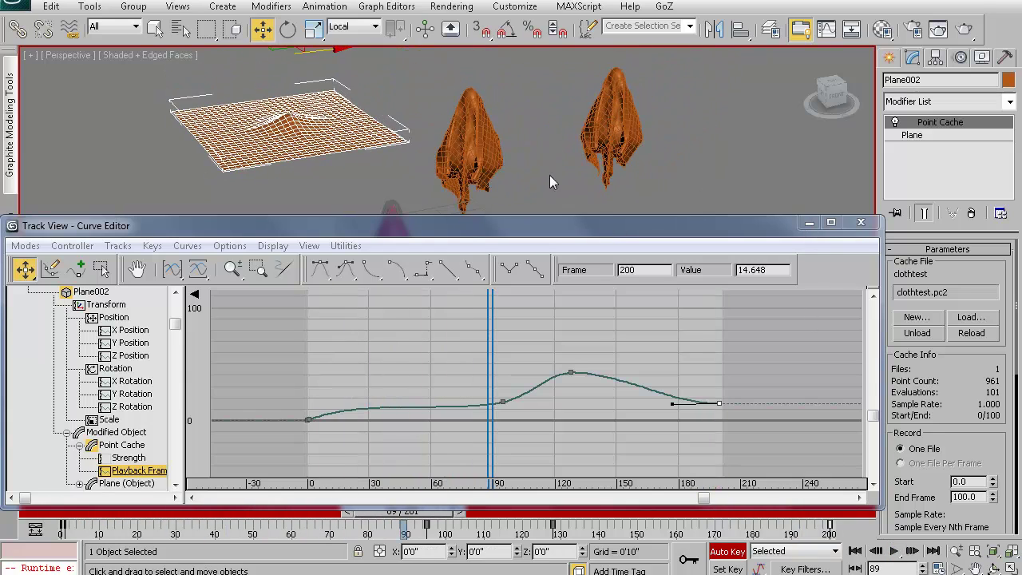
Step: Select the middle plane and expand its Modified Object and Point Cache tracks to show its Playback Frame curve
{"action": "left_click", "coordinate": [490, 160]}
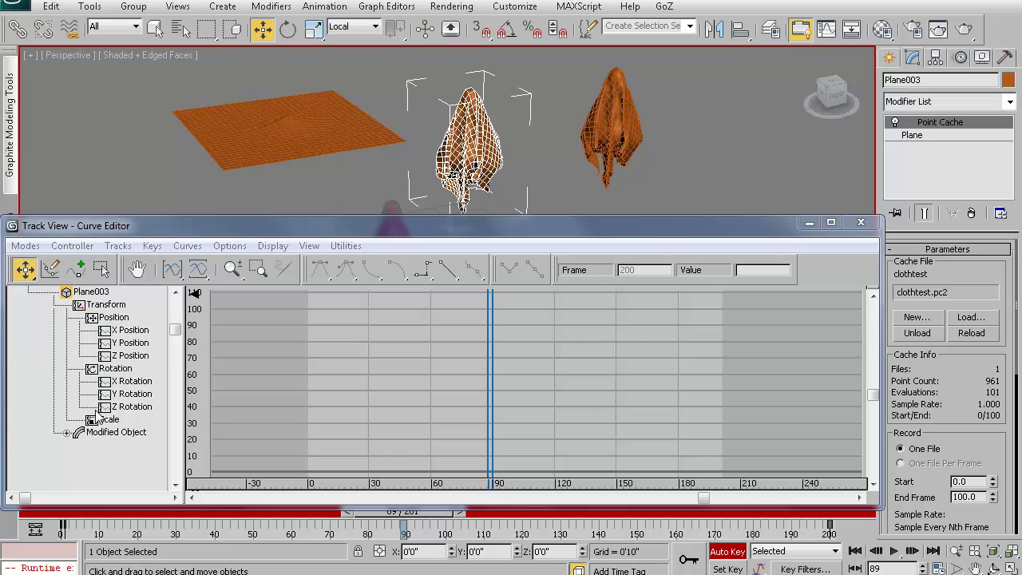
{"action": "left_click", "coordinate": [69, 432]}
{"action": "left_click", "coordinate": [81, 446]}
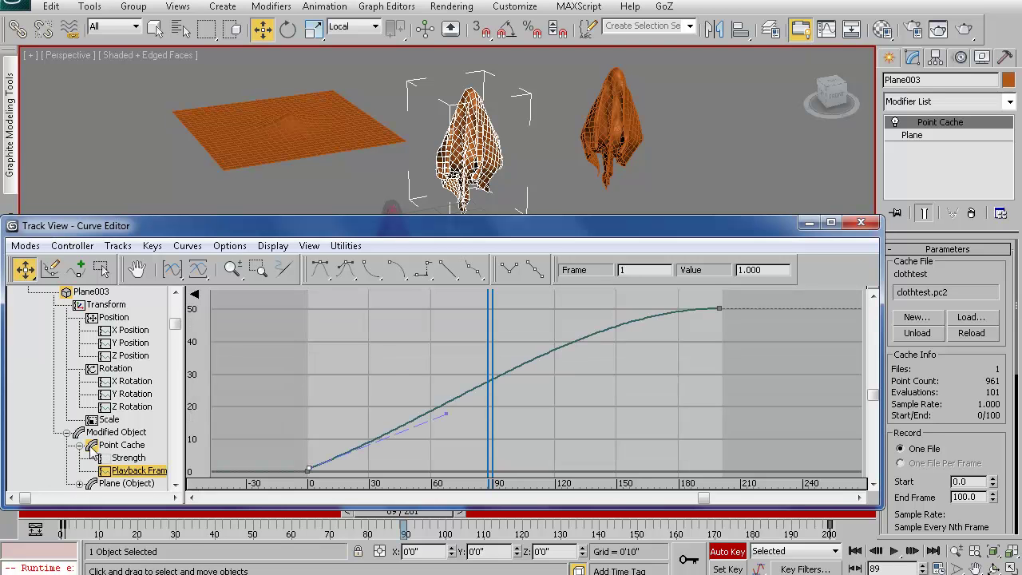
Step: Lower the tangent handles of the middle plane's first and last keys for a slow start and fast finish, and scrub to frame 78
{"action": "left_click_drag", "start_coordinate": [447, 415], "coordinate": [466, 451]}
{"action": "left_click_drag", "start_coordinate": [719, 309], "coordinate": [720, 310]}
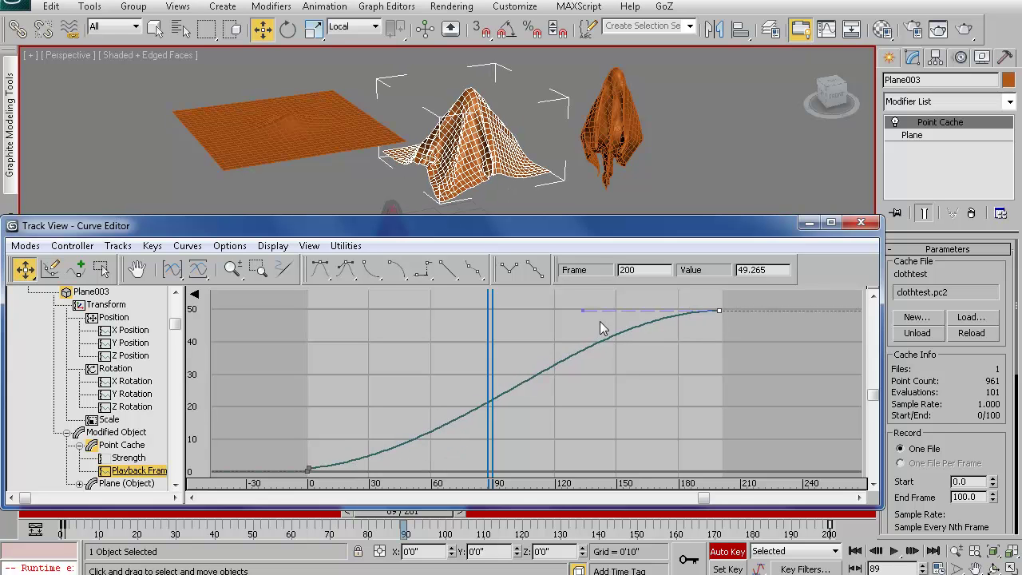
{"action": "left_click_drag", "start_coordinate": [584, 312], "coordinate": [625, 375]}
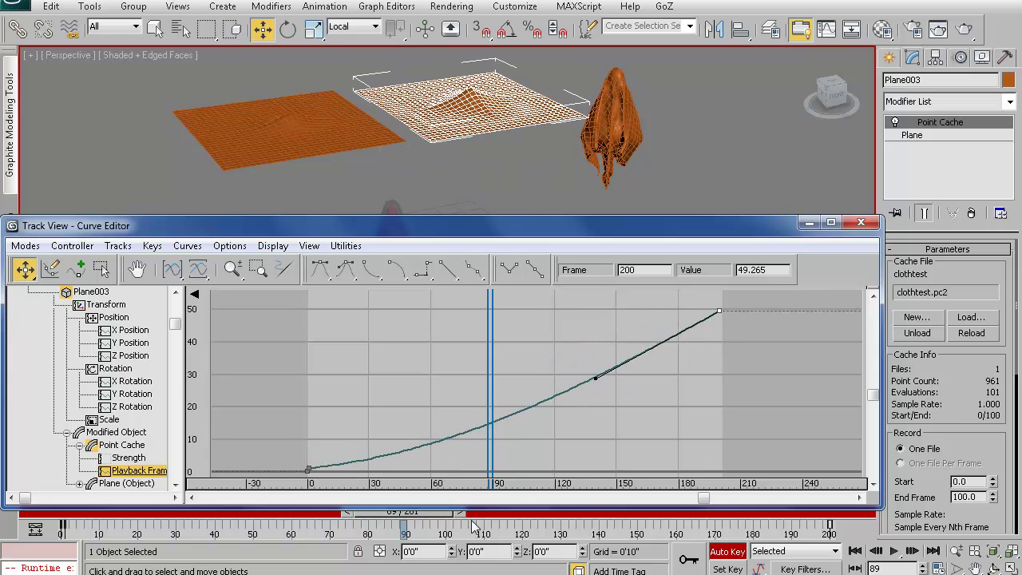
{"action": "left_click_drag", "start_coordinate": [450, 520], "coordinate": [423, 528]}
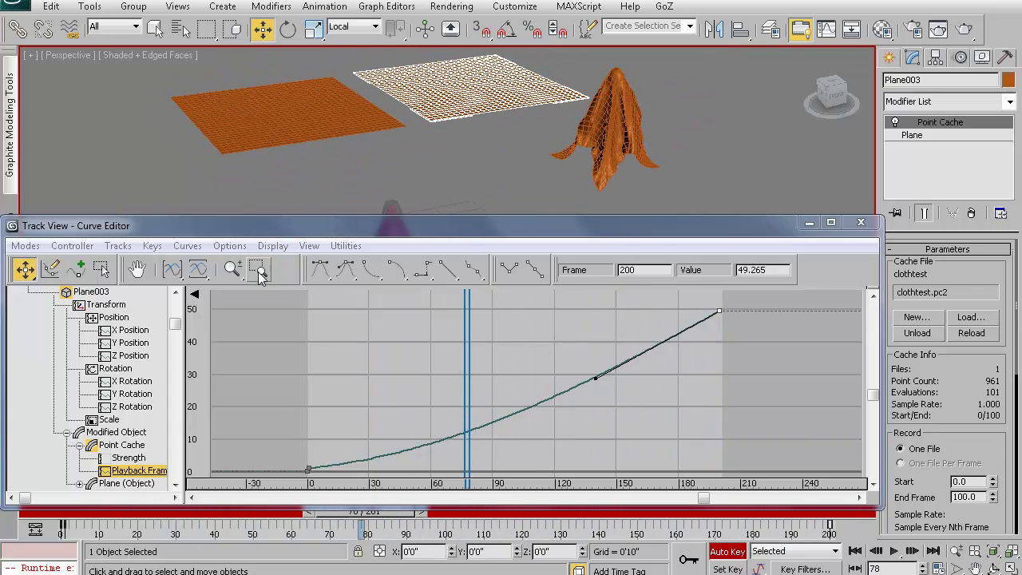
Step: Insert two keys on the middle plane's Playback Frame curve at about frames 89 and 139
{"action": "left_click", "coordinate": [76, 269]}
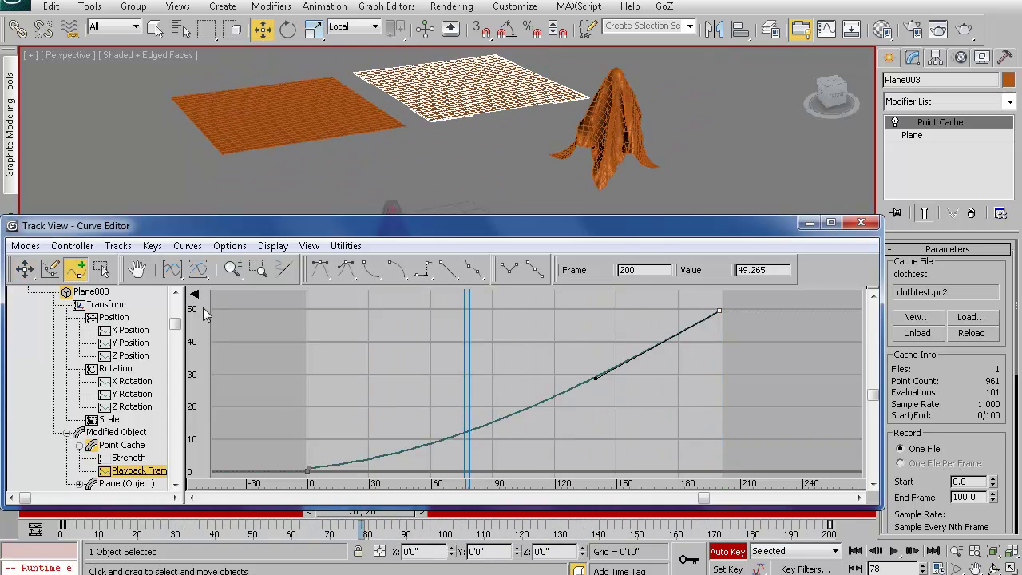
{"action": "left_click", "coordinate": [491, 423]}
{"action": "left_click", "coordinate": [595, 383]}
Step: Move the first inserted key to frame 57, value about 36.5, and break its tangent handles to form a sharp peak
{"action": "right_click", "coordinate": [598, 400]}
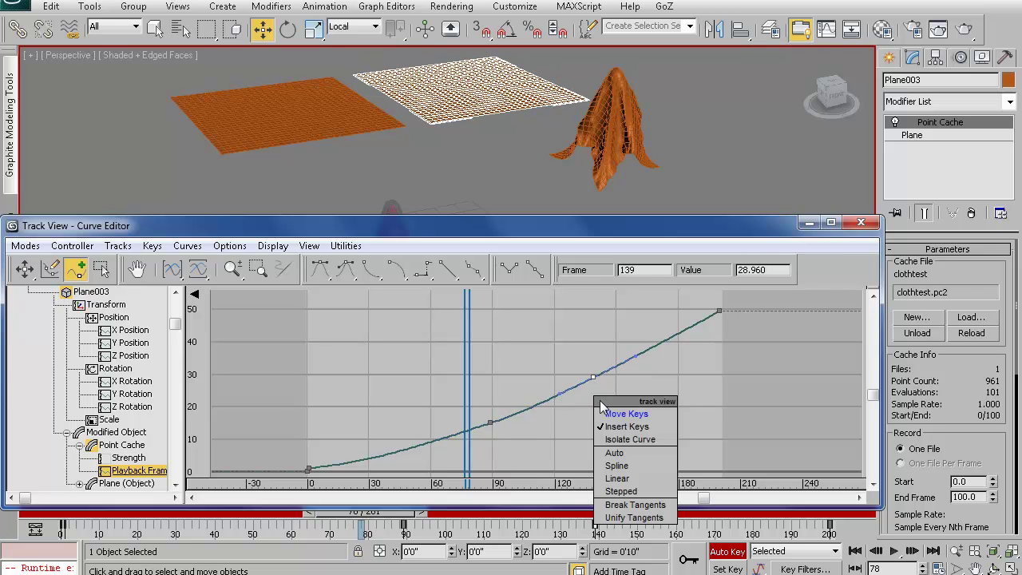
{"action": "left_click", "coordinate": [639, 416]}
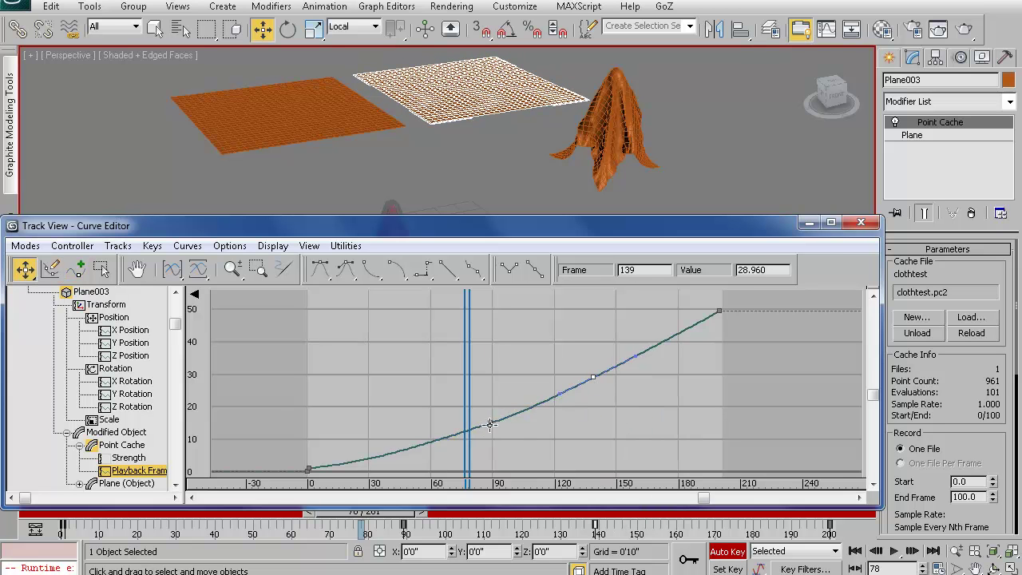
{"action": "left_click_drag", "start_coordinate": [491, 425], "coordinate": [486, 421]}
{"action": "left_click_drag", "start_coordinate": [488, 418], "coordinate": [385, 362]}
{"action": "left_click_drag", "start_coordinate": [476, 374], "coordinate": [450, 357]}
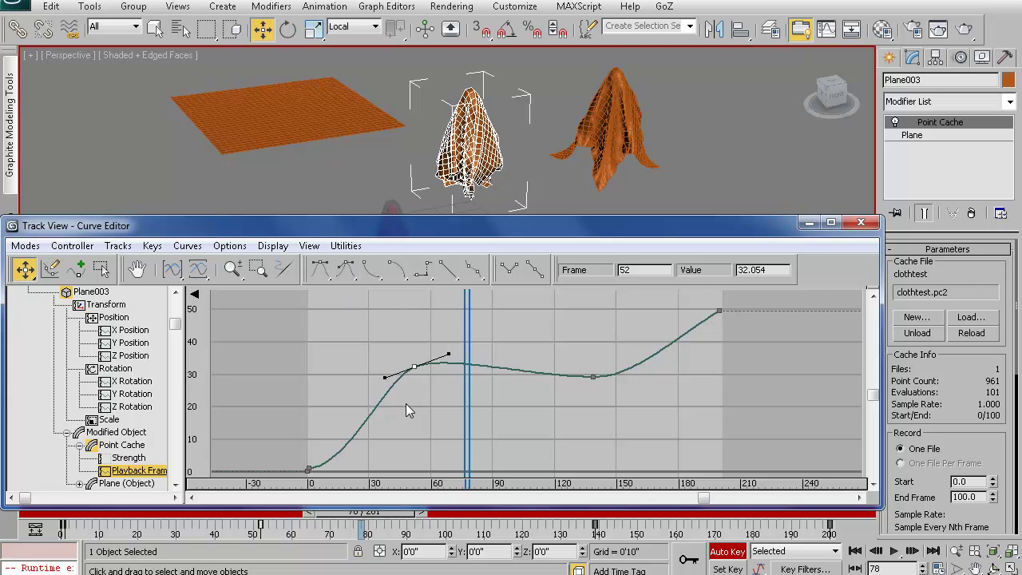
{"action": "left_click", "coordinate": [389, 384]}
{"action": "left_click_drag", "start_coordinate": [448, 360], "coordinate": [399, 361]}
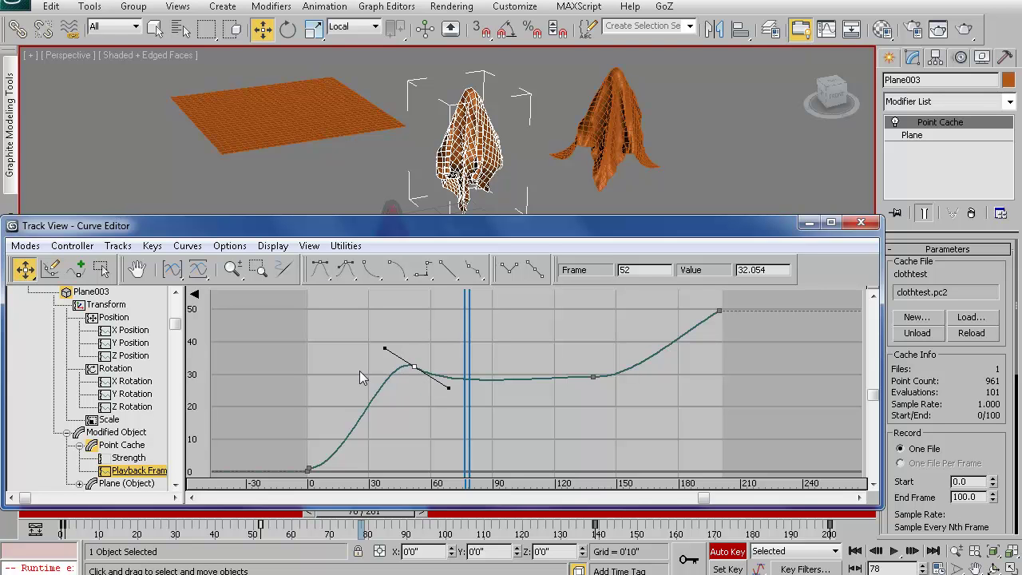
{"action": "left_click_drag", "start_coordinate": [387, 360], "coordinate": [425, 353], "text": "shift"}
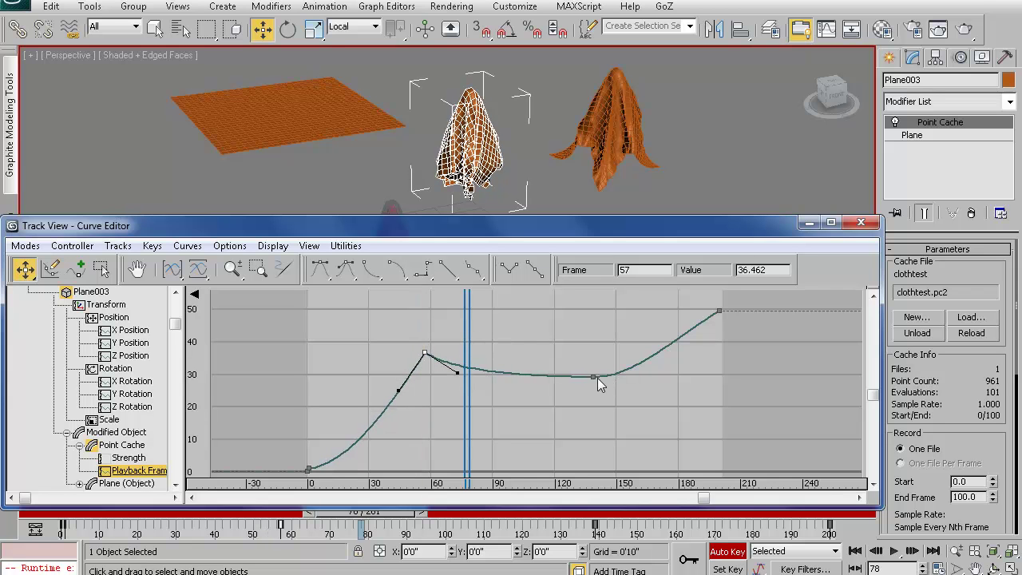
Step: Angle both tangent handles of the frame 139 key upward and move the key down to frame 135, value about 12.8, forming a sharp dip
{"action": "left_click_drag", "start_coordinate": [539, 376], "coordinate": [540, 357]}
{"action": "left_click_drag", "start_coordinate": [632, 377], "coordinate": [636, 350]}
{"action": "left_click_drag", "start_coordinate": [592, 377], "coordinate": [585, 429]}
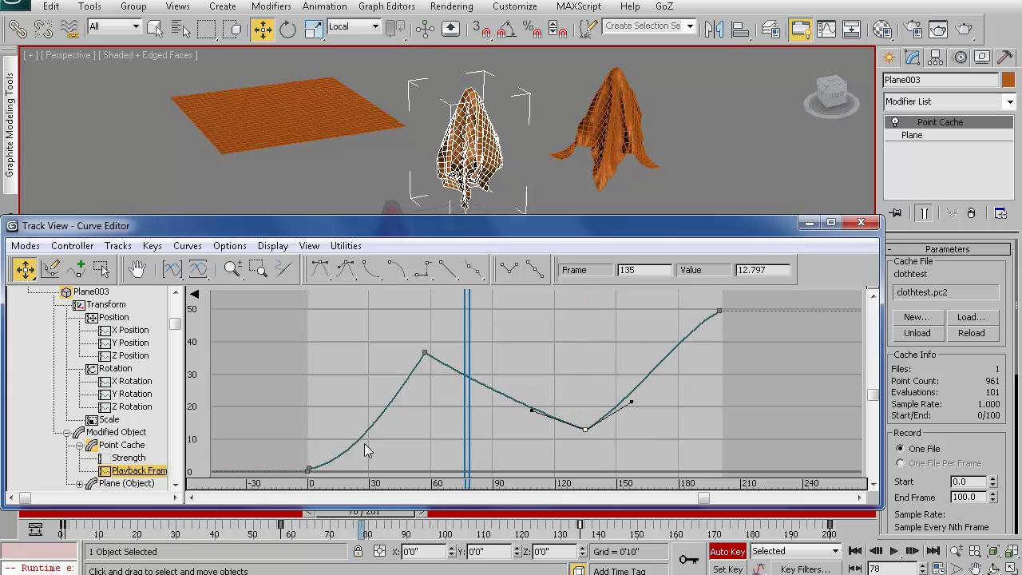
Step: Play back the animation to check the middle plane's forward, reversed and forward again cloth motion
{"action": "left_click", "coordinate": [898, 551]}
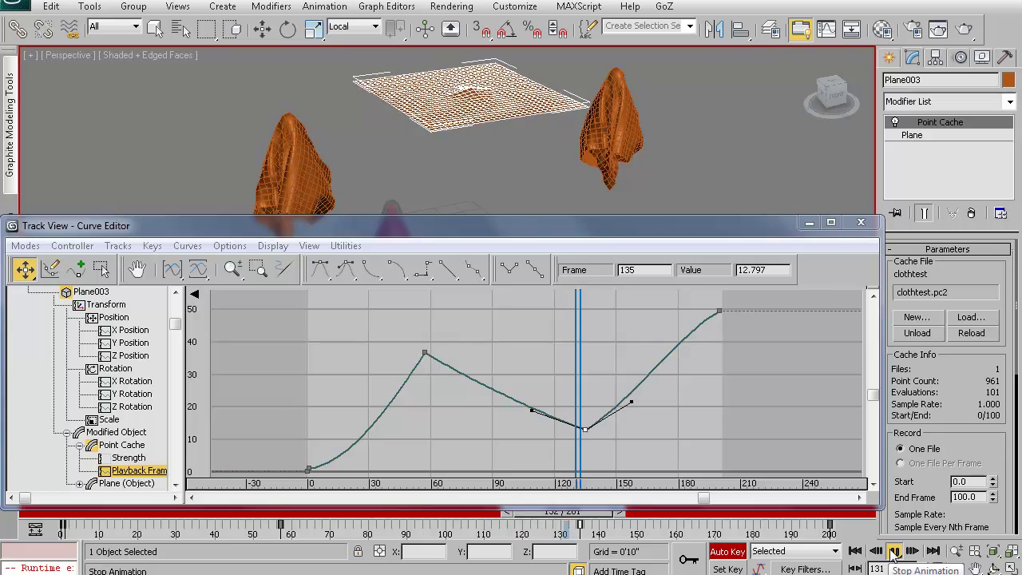